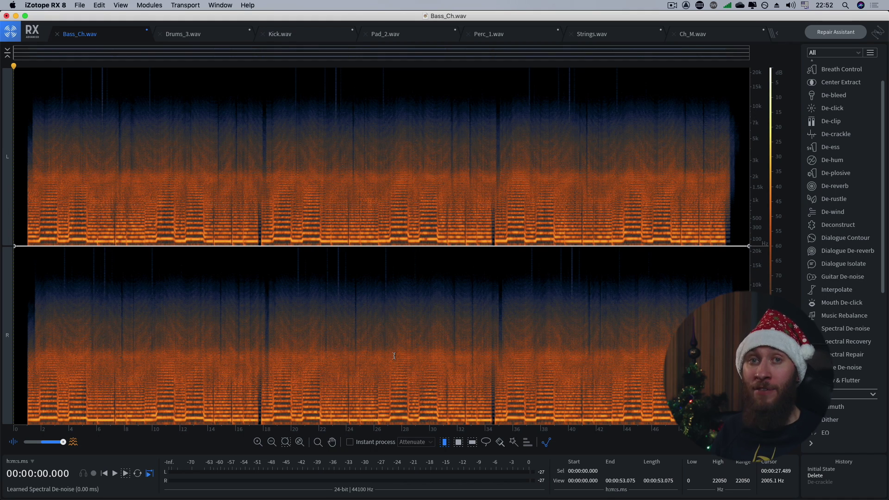
Play the opening of the bass recording from about 0.9 s and listen for crackle
{"action": "left_click", "coordinate": [26, 224]}
{"action": "key", "text": "space"}
{"action": "scroll", "coordinate": [24, 234], "scroll_direction": "up", "scroll_amount": 3}
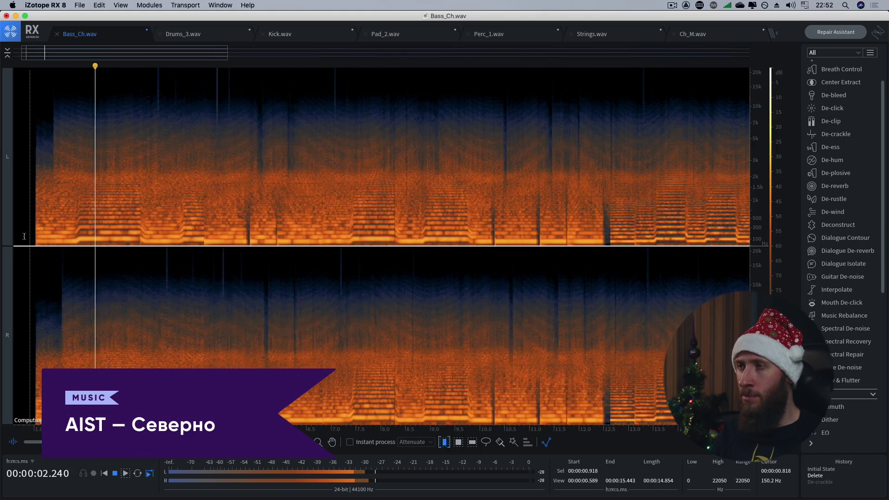
{"action": "scroll", "coordinate": [73, 219], "scroll_direction": "up", "scroll_amount": 2}
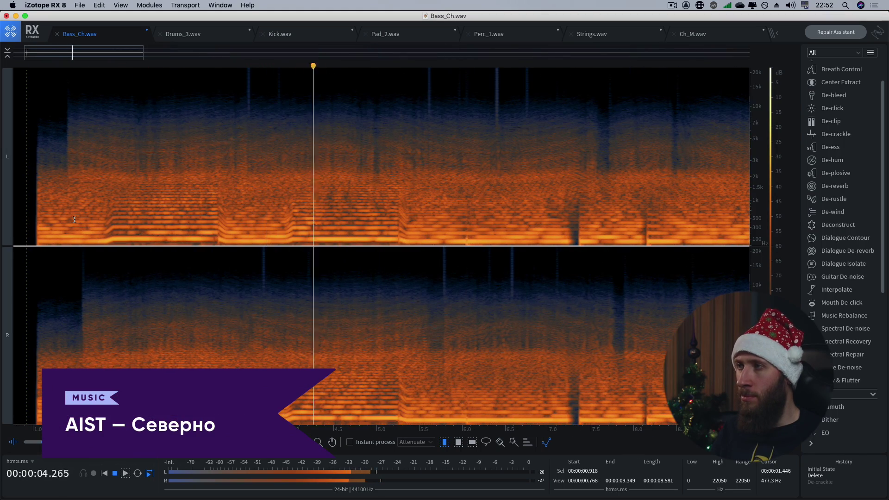
{"action": "scroll", "coordinate": [200, 220], "scroll_direction": "down", "scroll_amount": 1}
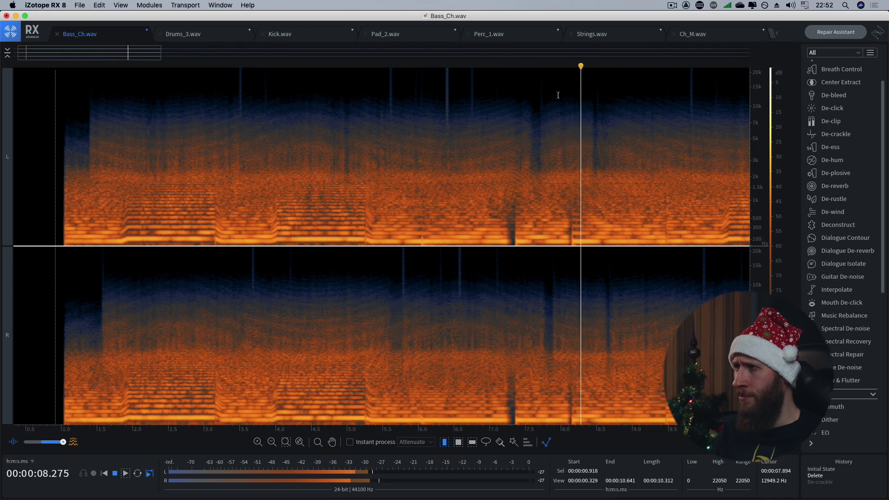
{"action": "scroll", "coordinate": [553, 94], "scroll_direction": "down", "scroll_amount": 3}
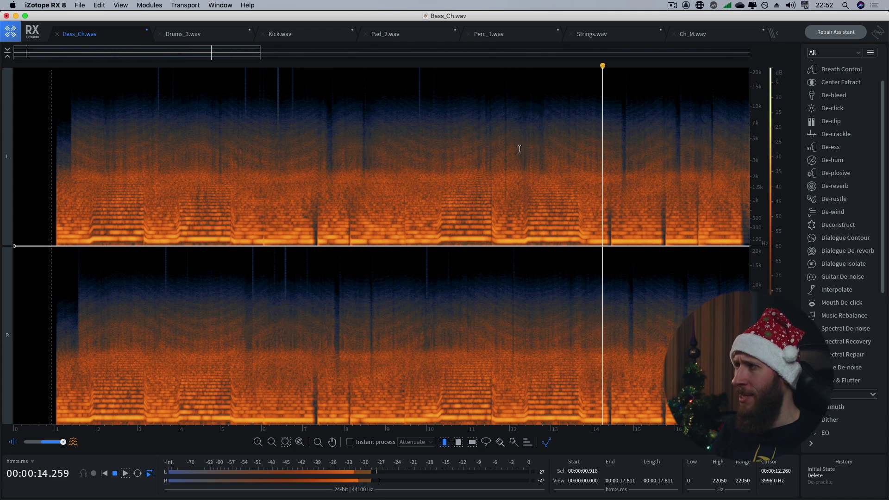
{"action": "key", "text": "space"}
Select the entire bass recording and render De-crackle on it with a strength of 4.0
{"action": "key", "text": "super+minus"}
{"action": "key", "text": "super+a"}
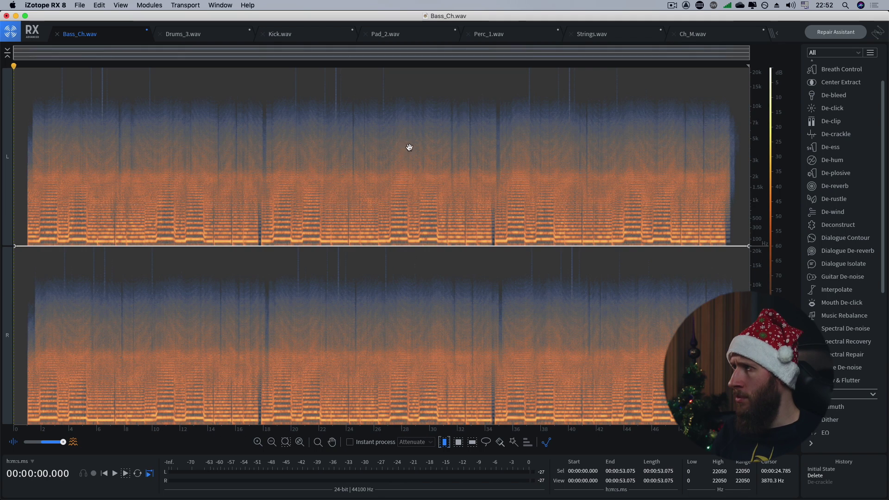
{"action": "left_click", "coordinate": [833, 134]}
{"action": "type", "text": "4"}
{"action": "key", "text": "Return"}
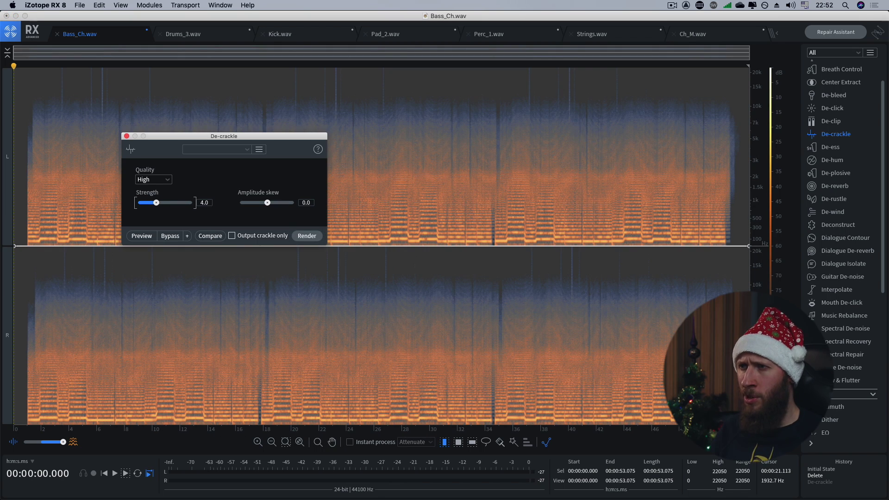
{"action": "left_click", "coordinate": [307, 236]}
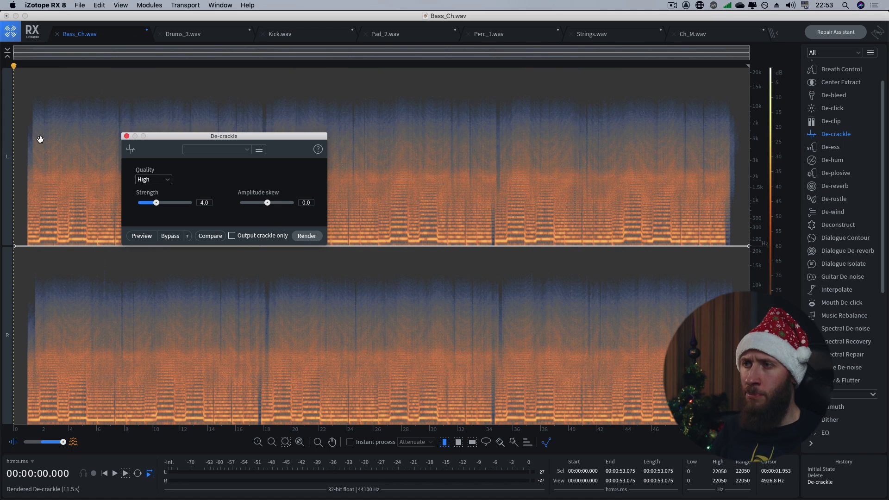
Play the de-crackled bass from about 0.9 s to check the processed sound
{"action": "left_click", "coordinate": [65, 129]}
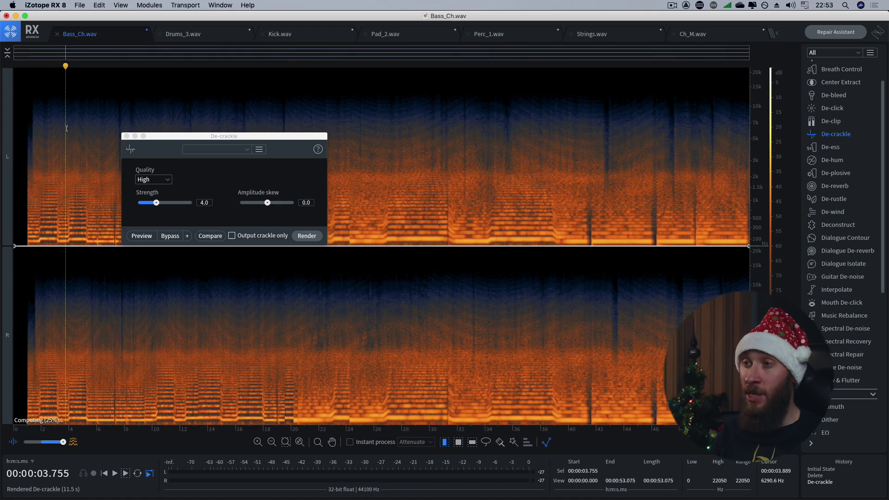
{"action": "left_click", "coordinate": [25, 158]}
{"action": "scroll", "coordinate": [25, 158], "scroll_direction": "up", "scroll_amount": 5}
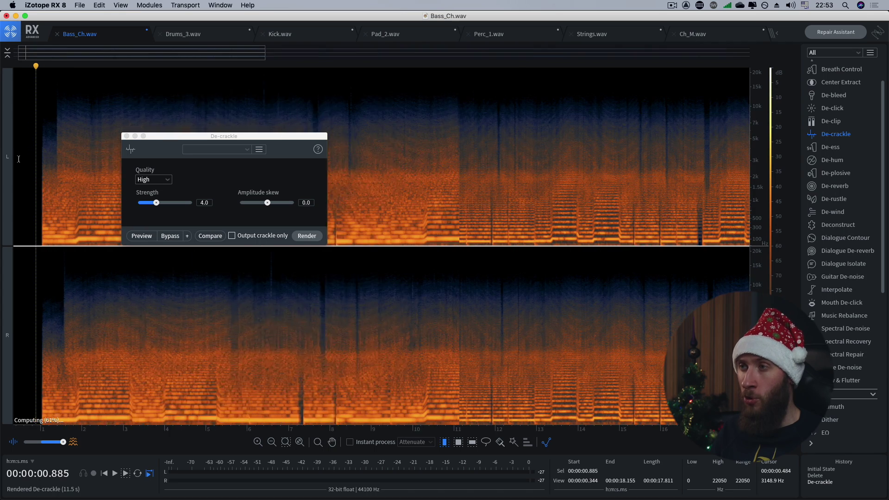
{"action": "scroll", "coordinate": [113, 161], "scroll_direction": "up", "scroll_amount": 2}
{"action": "key", "text": "space"}
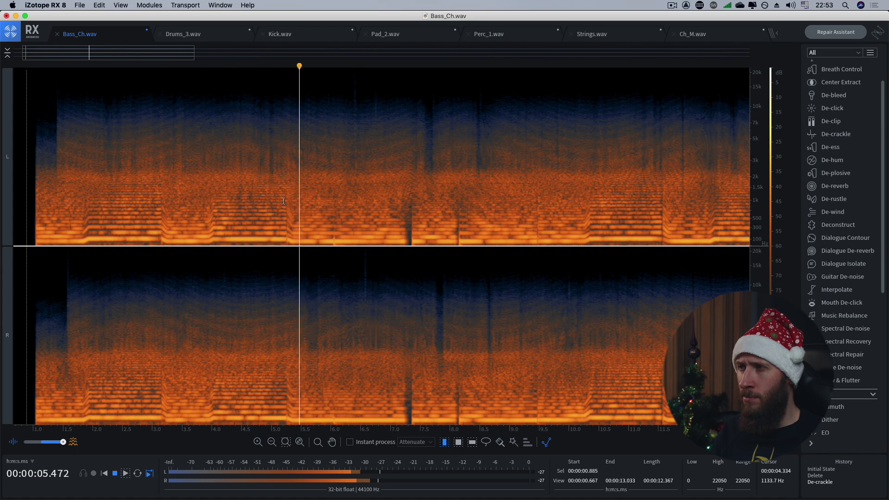
{"action": "key", "text": "space"}
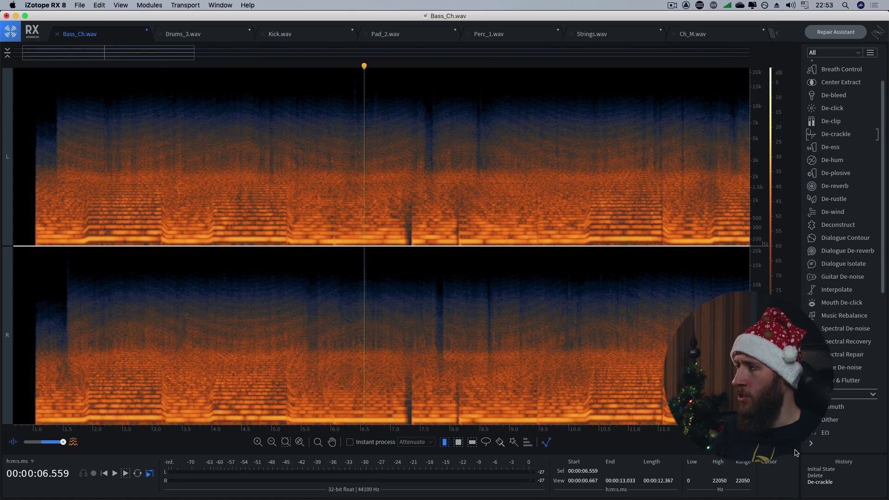
Compare the bass before and after processing by playing the Delete and De-crackle history states
{"action": "left_click", "coordinate": [815, 475]}
{"action": "key", "text": "space"}
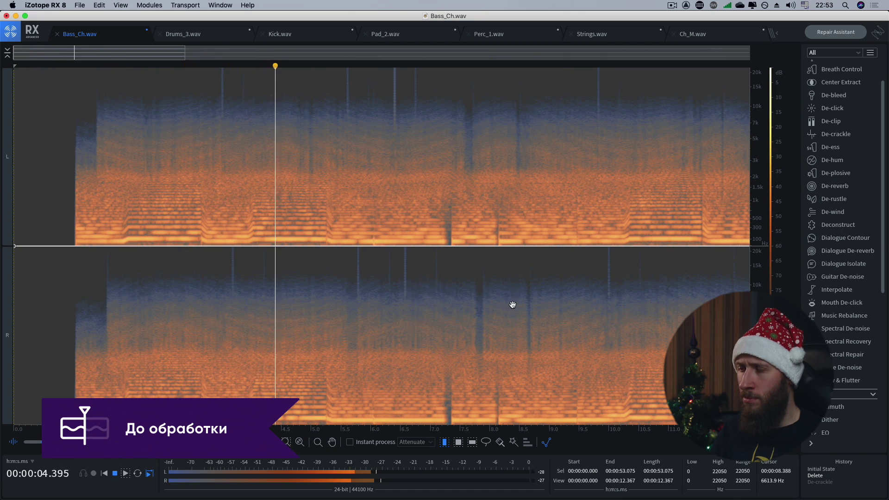
{"action": "left_click", "coordinate": [817, 482]}
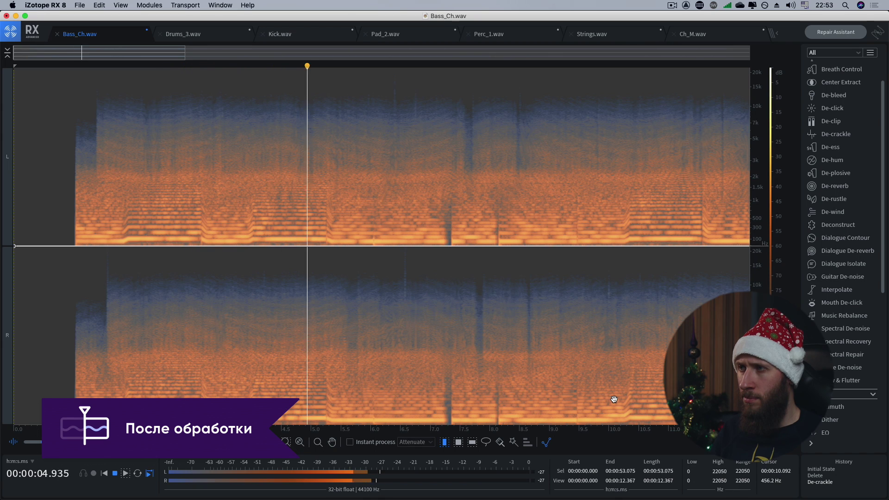
{"action": "key", "text": "space"}
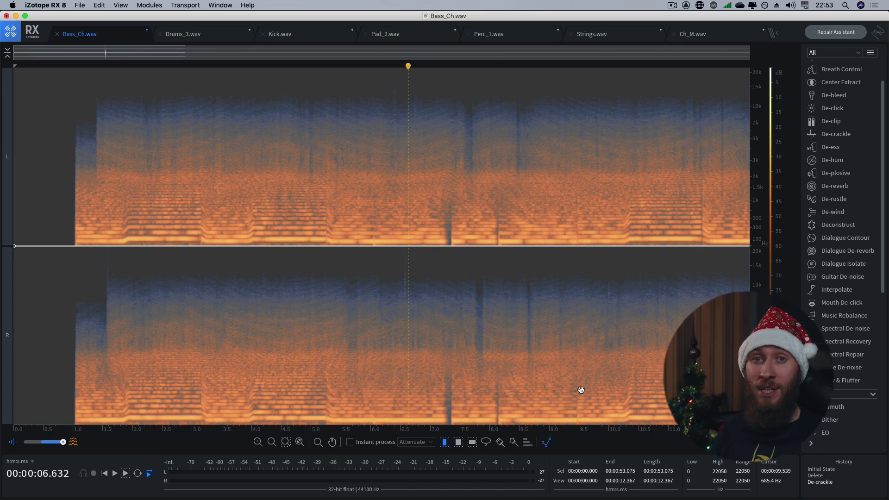
Switch to Drums_3.wav and select the quiet gap between hits from about 0.711 to 0.773 s
{"action": "left_click", "coordinate": [190, 35]}
{"action": "scroll", "coordinate": [79, 210], "scroll_direction": "up", "scroll_amount": 3}
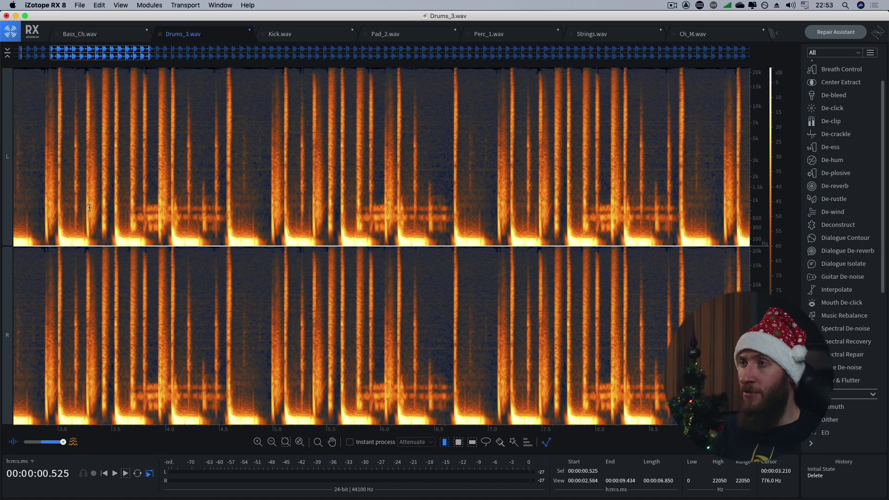
{"action": "left_click_drag", "start_coordinate": [125, 61], "coordinate": [70, 61]}
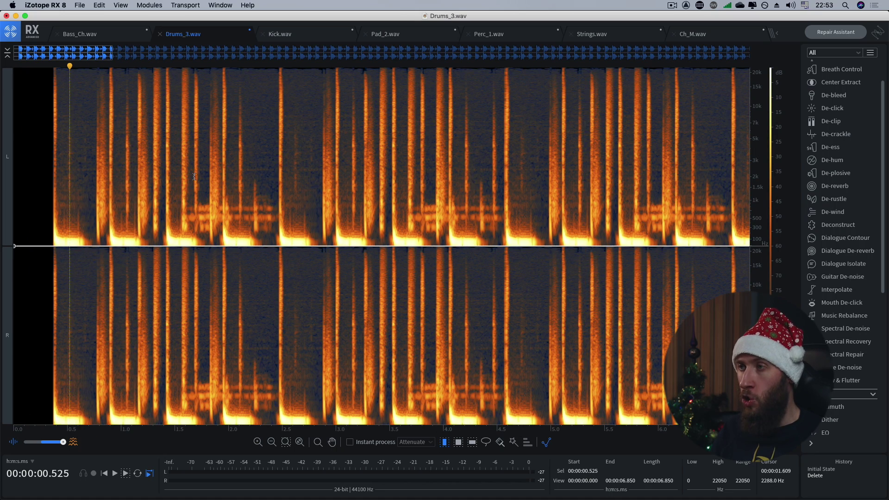
{"action": "scroll", "coordinate": [81, 226], "scroll_direction": "up", "scroll_amount": 5}
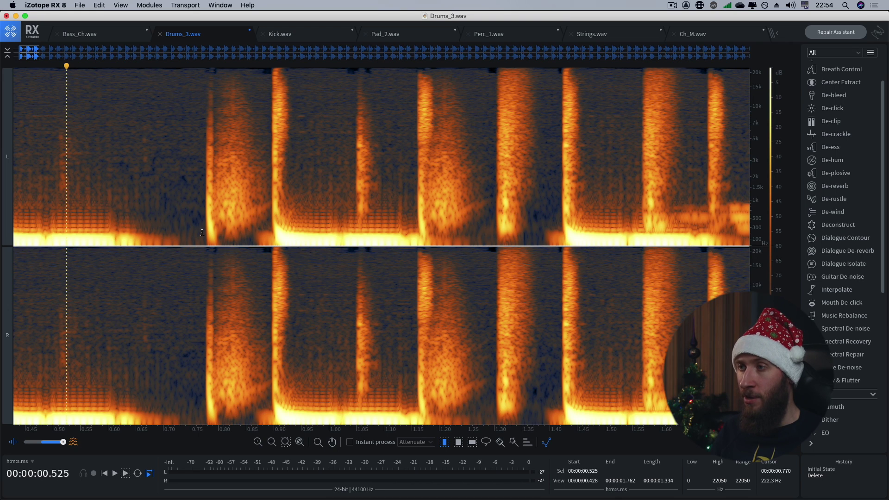
{"action": "left_click_drag", "start_coordinate": [203, 233], "coordinate": [168, 231]}
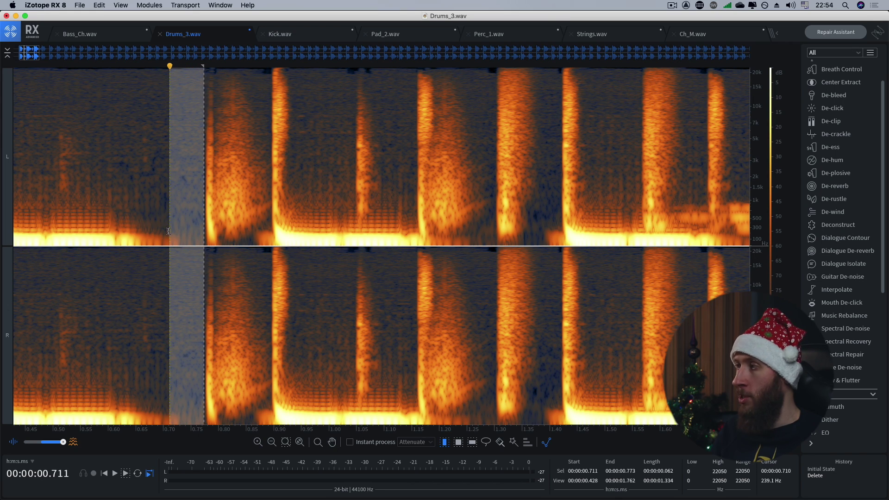
Open Spectral De-noise and learn a noise profile from the selected gap
{"action": "left_click", "coordinate": [841, 330]}
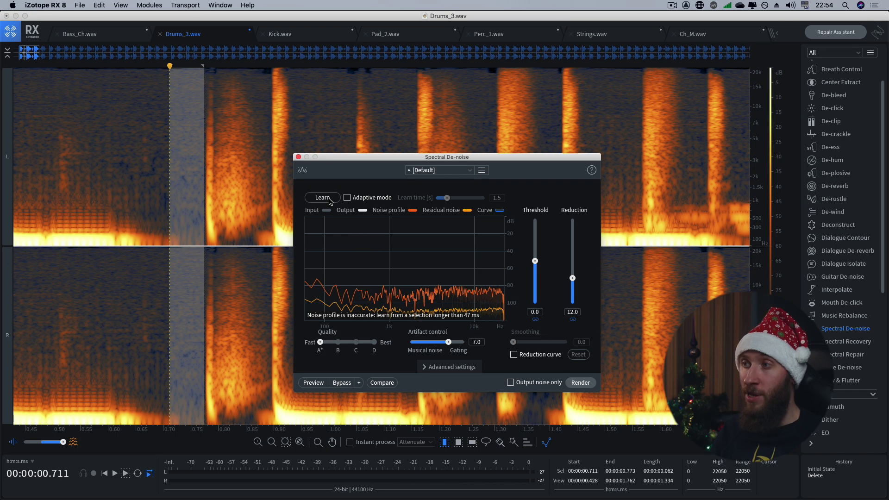
{"action": "left_click_drag", "start_coordinate": [357, 159], "coordinate": [287, 114]}
{"action": "left_click", "coordinate": [252, 151]}
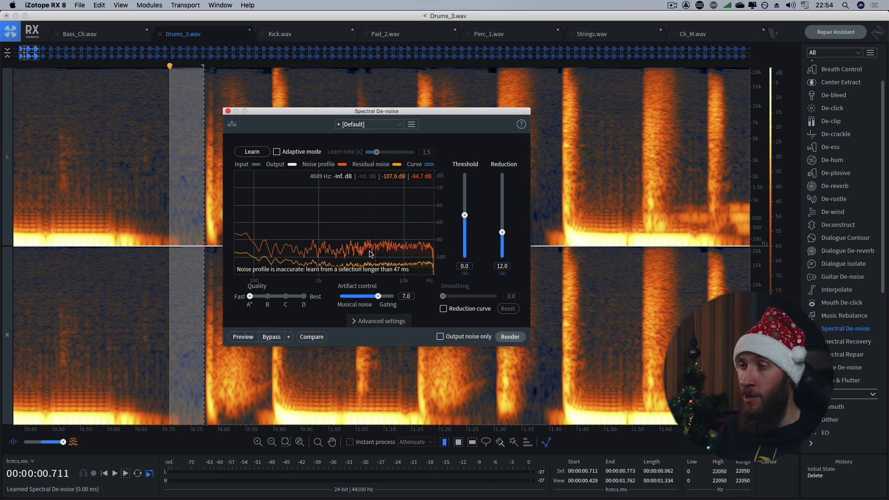
{"action": "scroll", "coordinate": [200, 327], "scroll_direction": "down", "scroll_amount": 3}
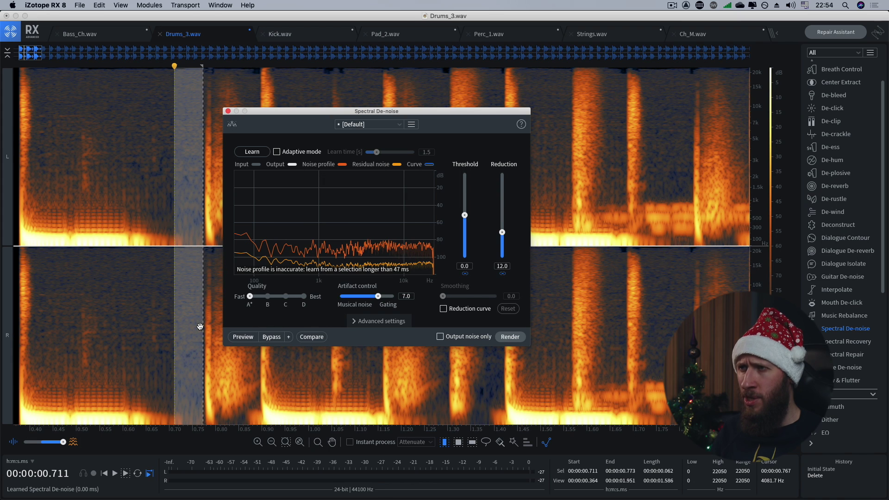
Replace the time selection with a lasso around the noise-only area between drum hits, from about 0.559 to 0.773 s
{"action": "left_click", "coordinate": [154, 302]}
{"action": "scroll", "coordinate": [164, 302], "scroll_direction": "up", "scroll_amount": 1}
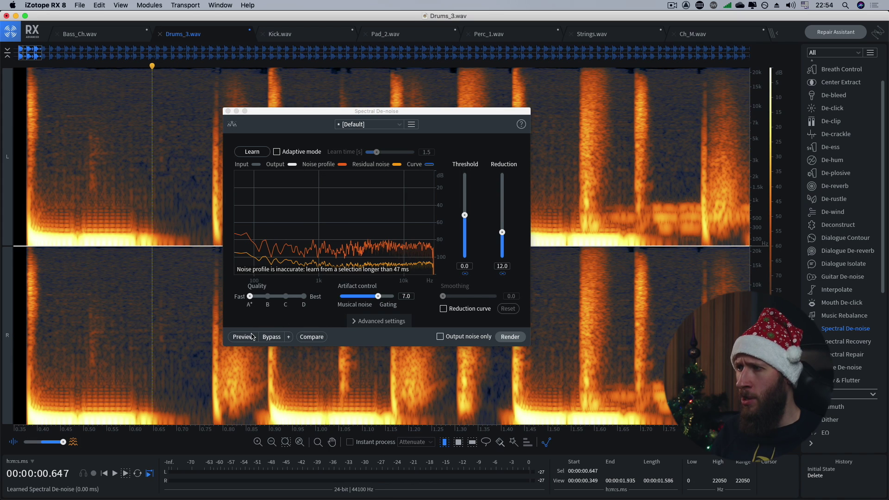
{"action": "left_click_drag", "start_coordinate": [408, 111], "coordinate": [482, 109]}
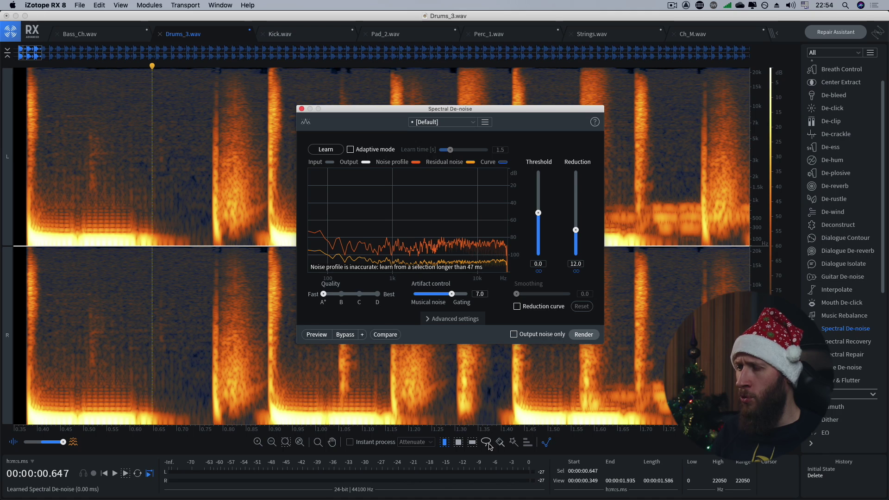
{"action": "left_click", "coordinate": [490, 445]}
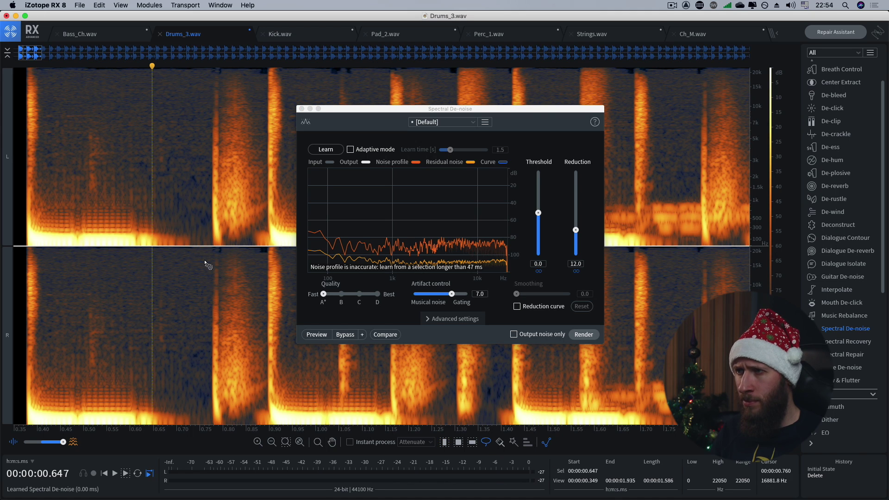
{"action": "left_click", "coordinate": [201, 246]}
{"action": "mouse_move", "coordinate": [192, 242]}
{"action": "left_mouse_down"}
{"action": "mouse_move", "coordinate": [145, 218]}
{"action": "mouse_move", "coordinate": [115, 186]}
{"action": "mouse_move", "coordinate": [114, 132]}
{"action": "left_mouse_up"}
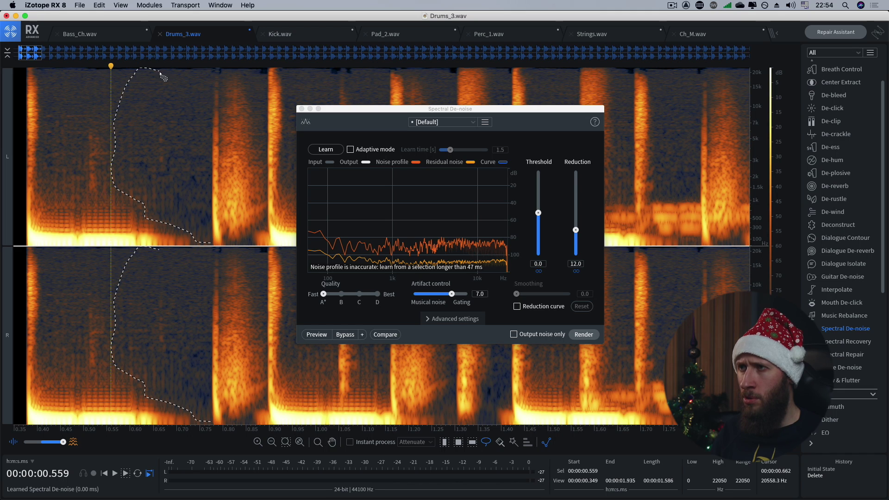
{"action": "left_click_drag", "start_coordinate": [210, 228], "coordinate": [201, 240]}
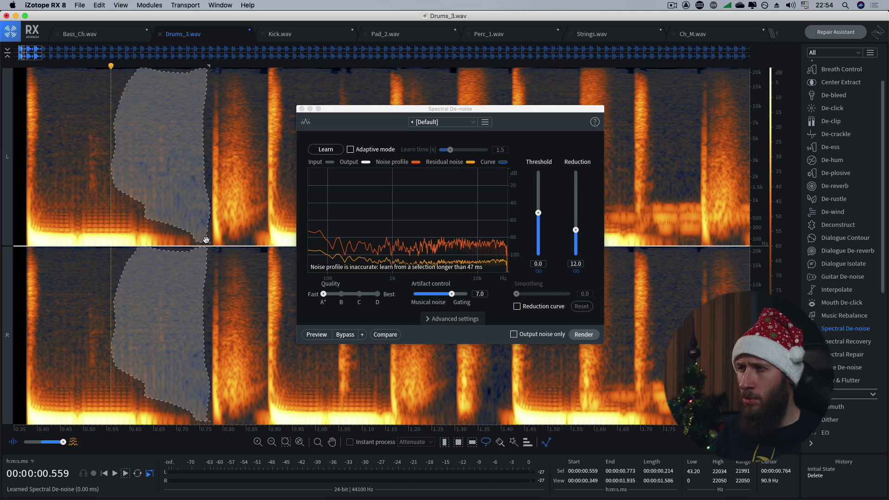
Relearn the Spectral De-noise profile from the lassoed area and complete it at the uncaptured frequencies
{"action": "left_click", "coordinate": [326, 149]}
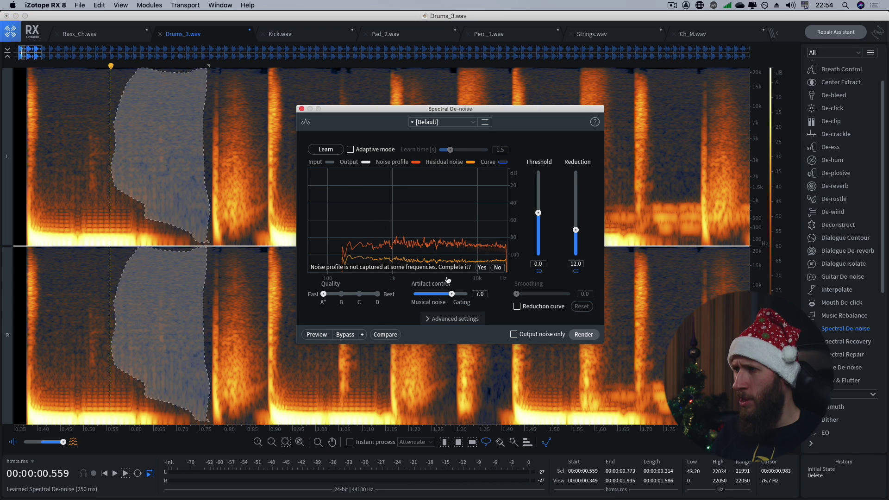
{"action": "left_click", "coordinate": [482, 268]}
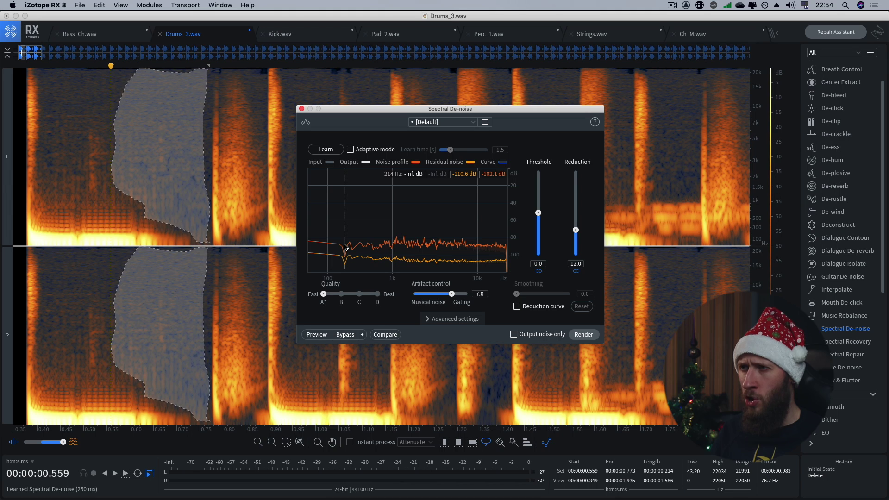
Clear the lasso selection and play the unprocessed drums from about 0.3 s to hear the noise
{"action": "scroll", "coordinate": [26, 211], "scroll_direction": "down", "scroll_amount": 5}
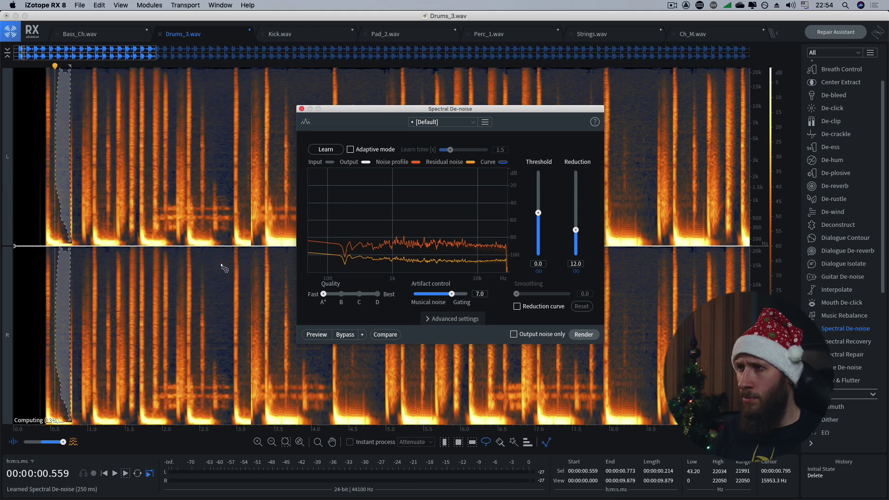
{"action": "left_click", "coordinate": [26, 211]}
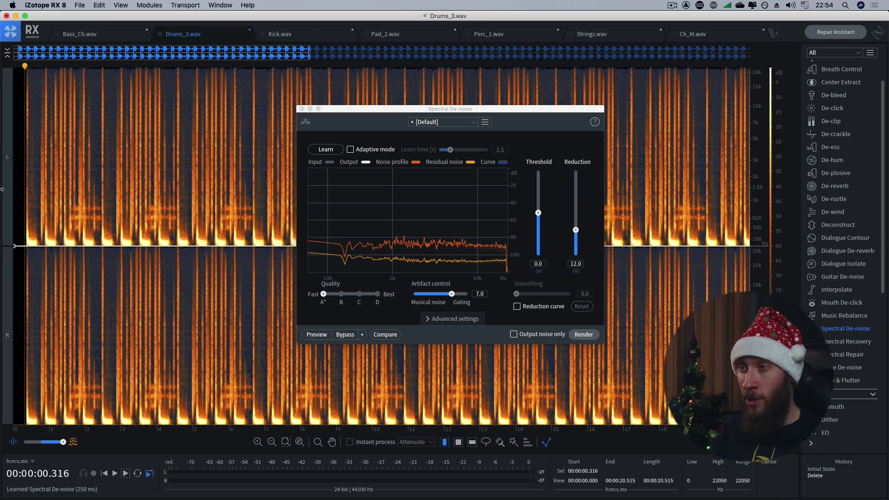
{"action": "scroll", "coordinate": [33, 203], "scroll_direction": "up", "scroll_amount": 2}
{"action": "key", "text": "space"}
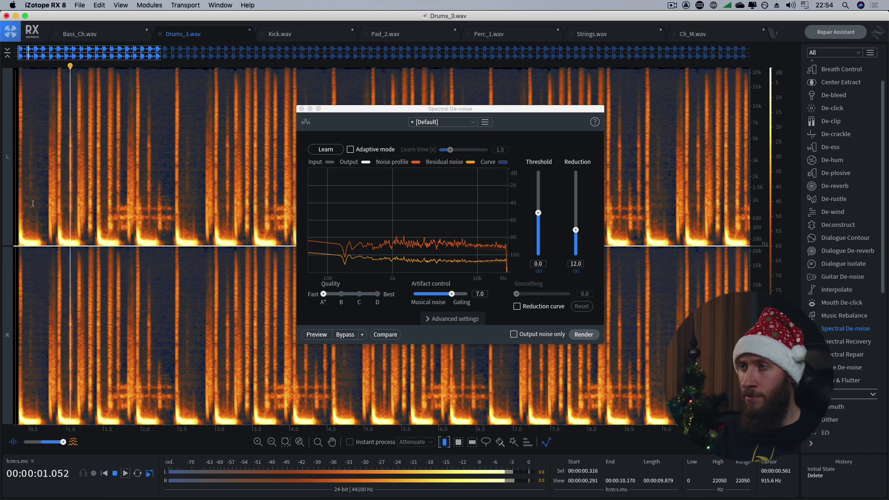
{"action": "scroll", "coordinate": [33, 204], "scroll_direction": "down", "scroll_amount": 1}
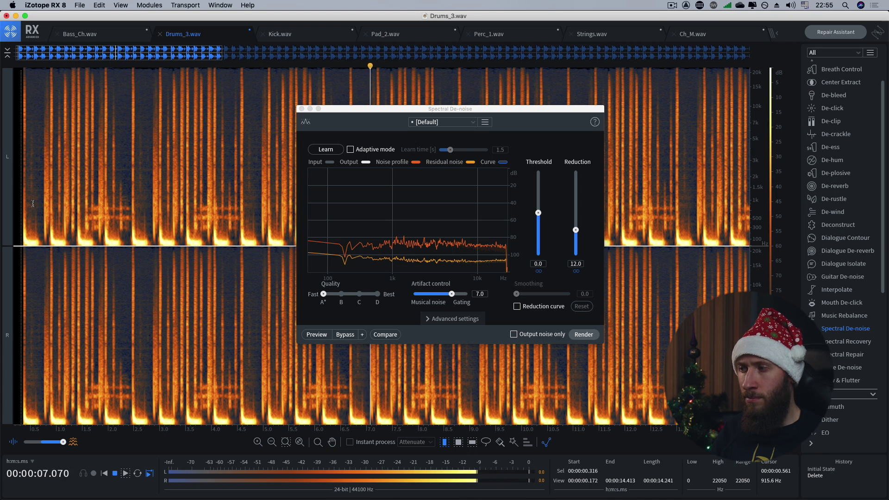
{"action": "key", "text": "space"}
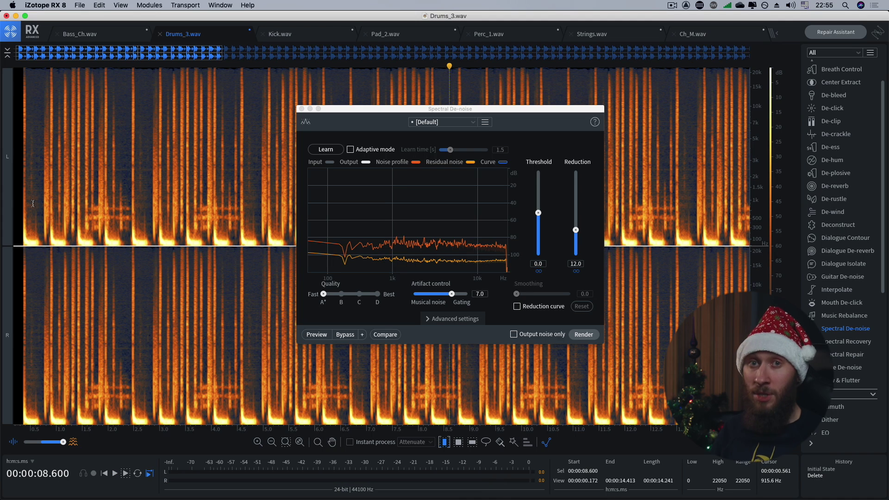
Select the entire drum recording and render Spectral De-noise with the learned profile
{"action": "scroll", "coordinate": [30, 210], "scroll_direction": "down", "scroll_amount": 5}
{"action": "key", "text": "super+a"}
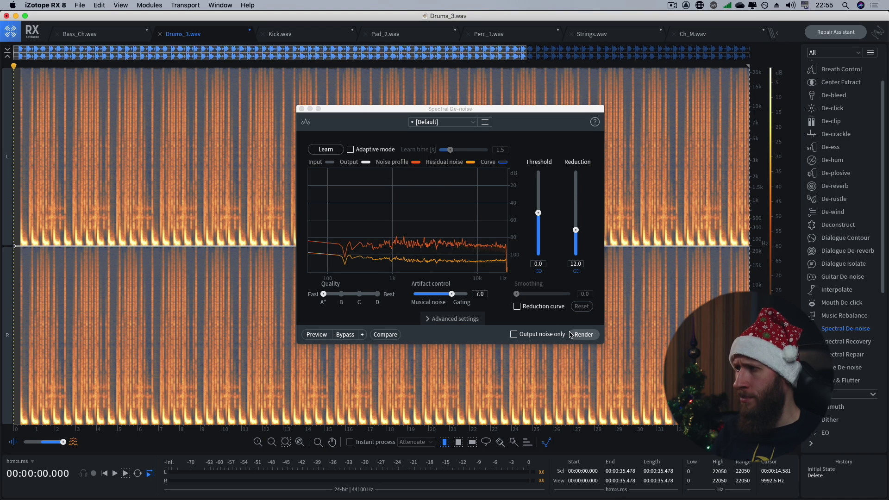
{"action": "left_click", "coordinate": [584, 334]}
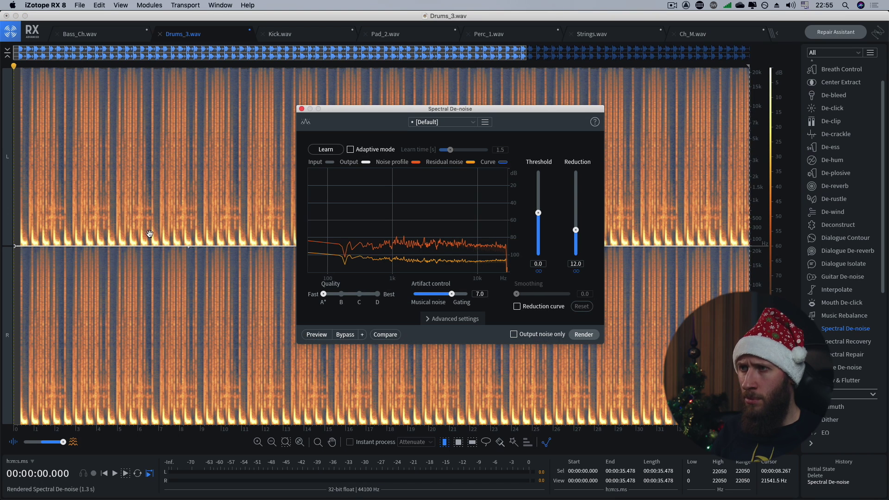
Play the denoised drums from the beginning, inspect the cleaned gaps between hits, and close Spectral De-noise
{"action": "left_click", "coordinate": [85, 205]}
{"action": "key", "text": "Home"}
{"action": "key", "text": "space"}
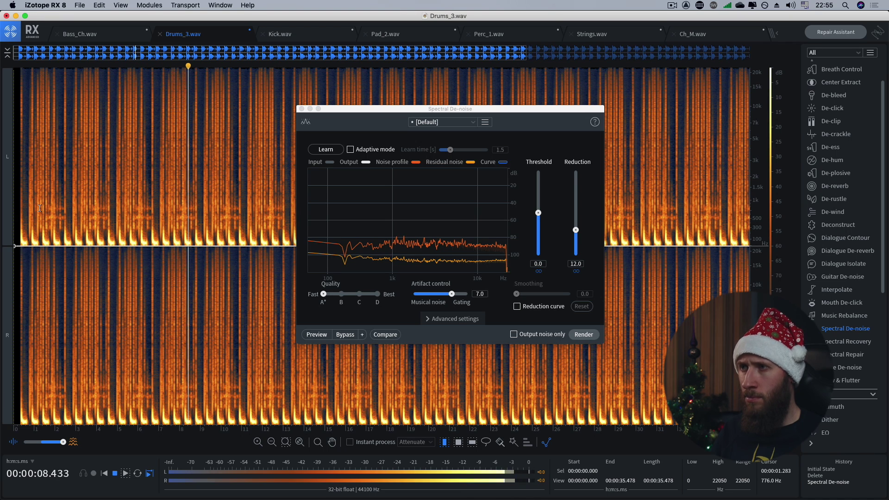
{"action": "key", "text": "space"}
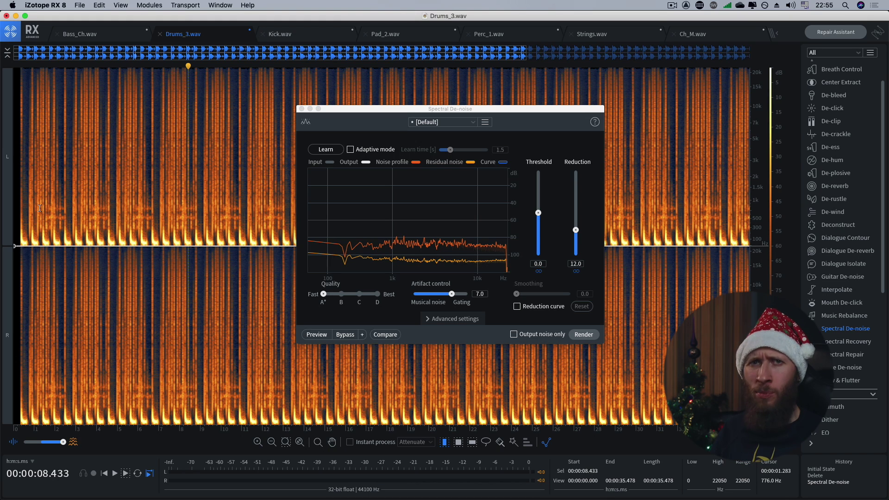
{"action": "scroll", "coordinate": [89, 212], "scroll_direction": "up", "scroll_amount": 5}
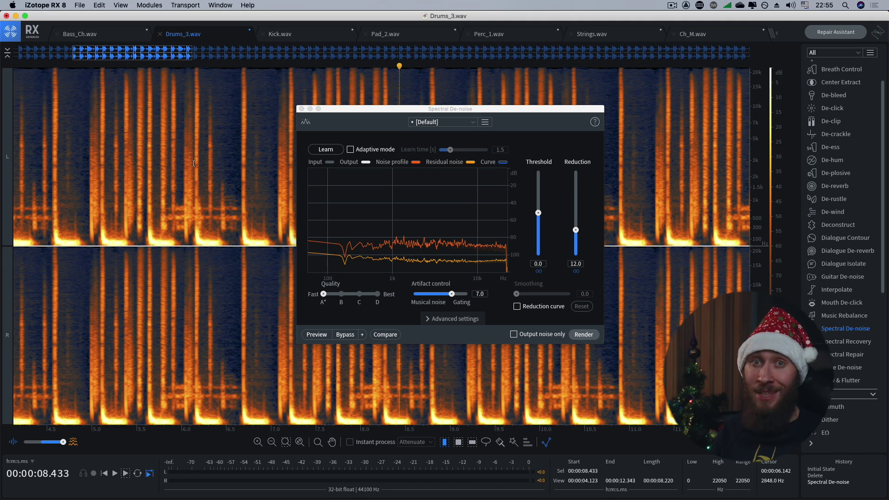
{"action": "scroll", "coordinate": [194, 163], "scroll_direction": "down", "scroll_amount": 10}
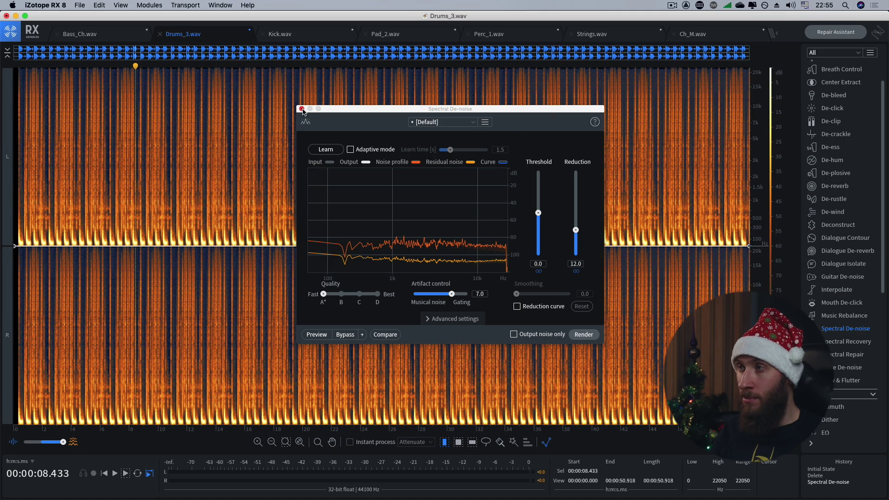
{"action": "left_click", "coordinate": [301, 109]}
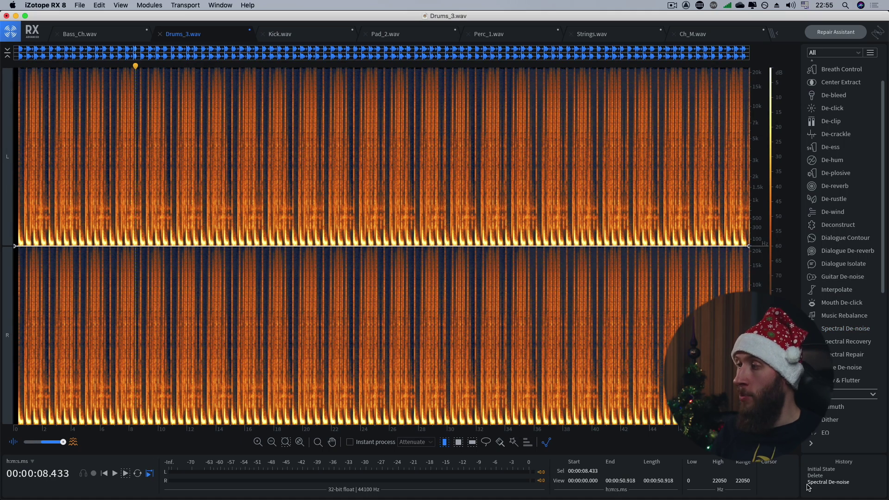
Compare the drums before and after denoising by playing the Delete and Spectral De-noise history states from the beginning
{"action": "left_click", "coordinate": [814, 476]}
{"action": "key", "text": "space"}
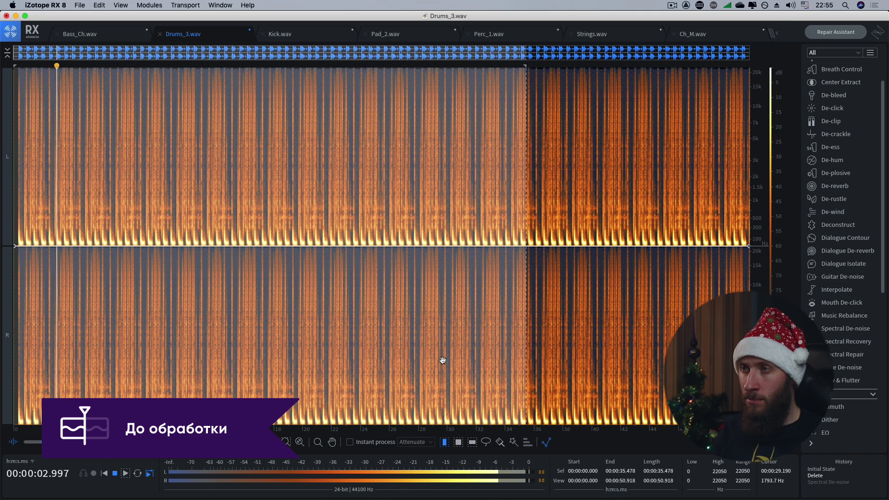
{"action": "left_click", "coordinate": [829, 482]}
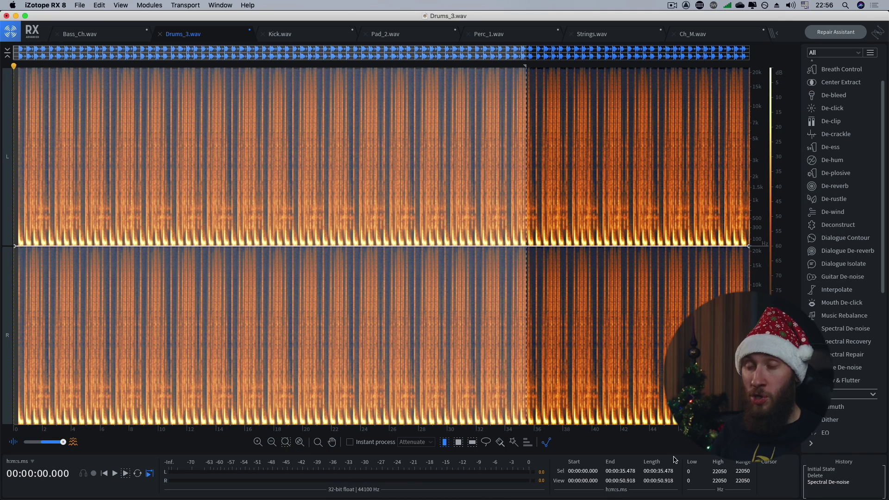
{"action": "key", "text": "space"}
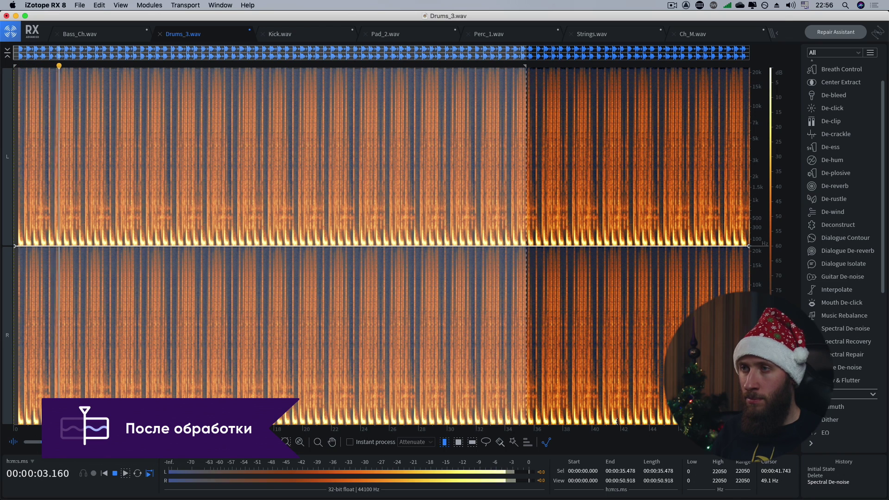
{"action": "key", "text": "space"}
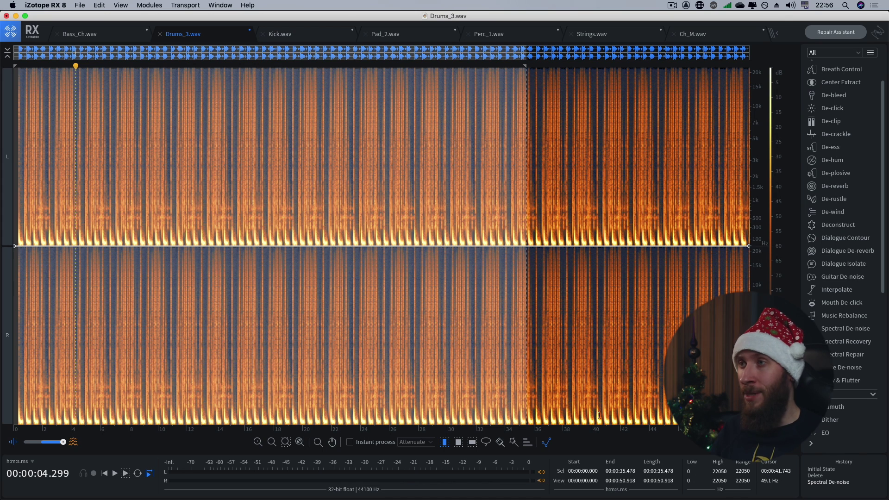
Switch to Kick.wav and play the first kick hits from about 0.714 s
{"action": "left_click", "coordinate": [298, 35]}
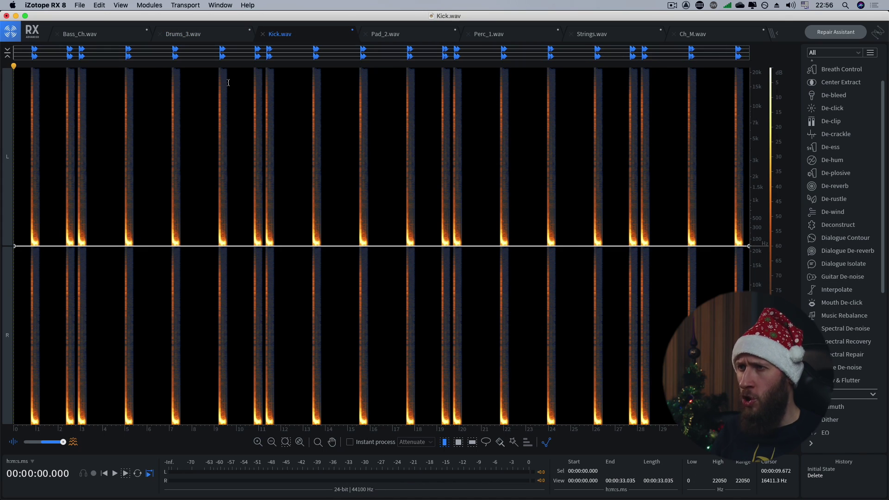
{"action": "scroll", "coordinate": [54, 215], "scroll_direction": "up", "scroll_amount": 10}
{"action": "left_click", "coordinate": [54, 215]}
{"action": "key", "text": "space"}
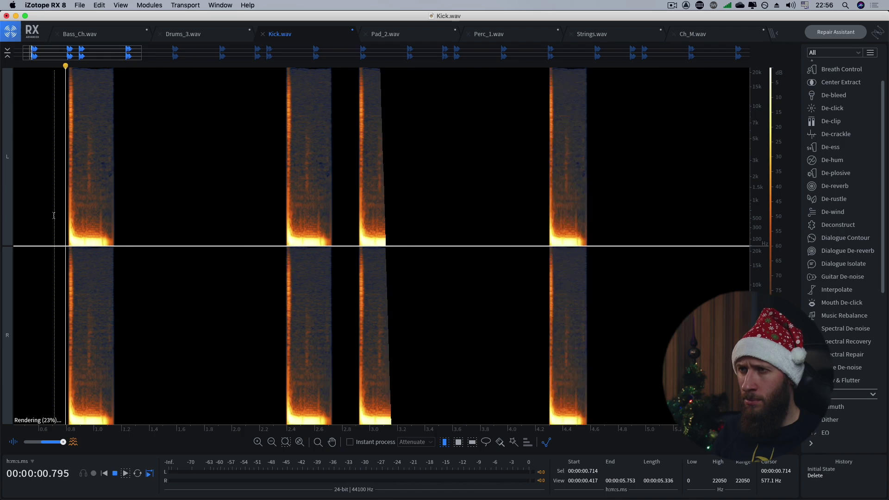
{"action": "scroll", "coordinate": [54, 215], "scroll_direction": "up", "scroll_amount": 2}
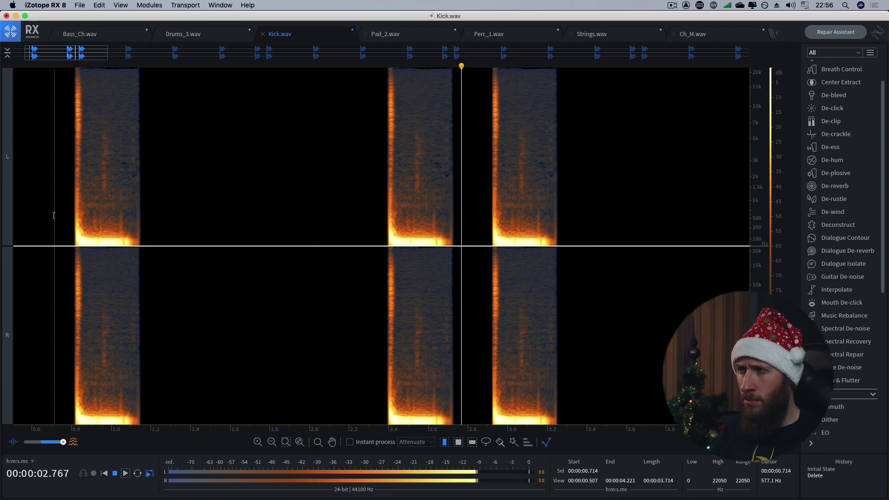
{"action": "key", "text": "space"}
Select the abruptly cut tail of the first kick hit, from about 1.100 to 1.207 s
{"action": "scroll", "coordinate": [54, 215], "scroll_direction": "up", "scroll_amount": 4}
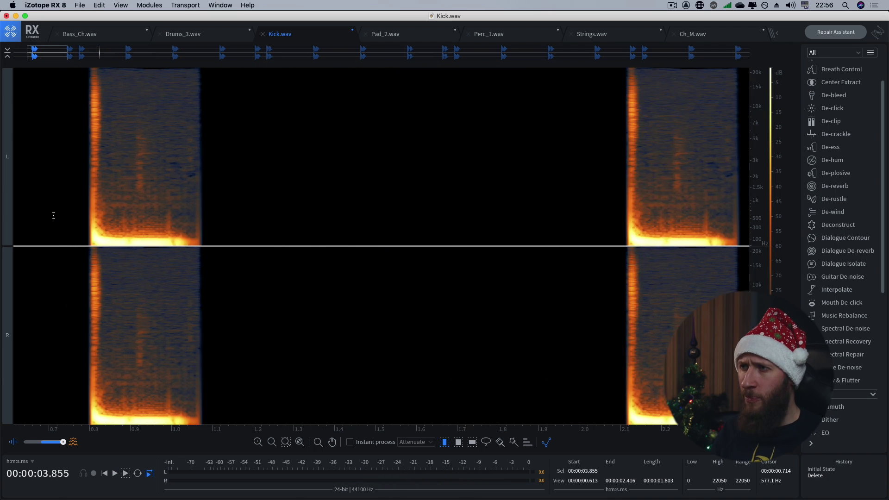
{"action": "scroll", "coordinate": [243, 218], "scroll_direction": "up", "scroll_amount": 3}
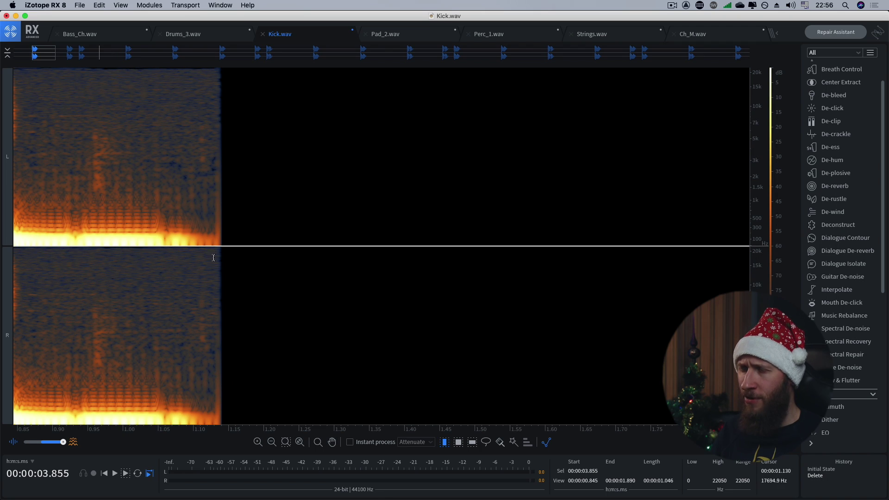
{"action": "left_click_drag", "start_coordinate": [267, 227], "coordinate": [206, 228]}
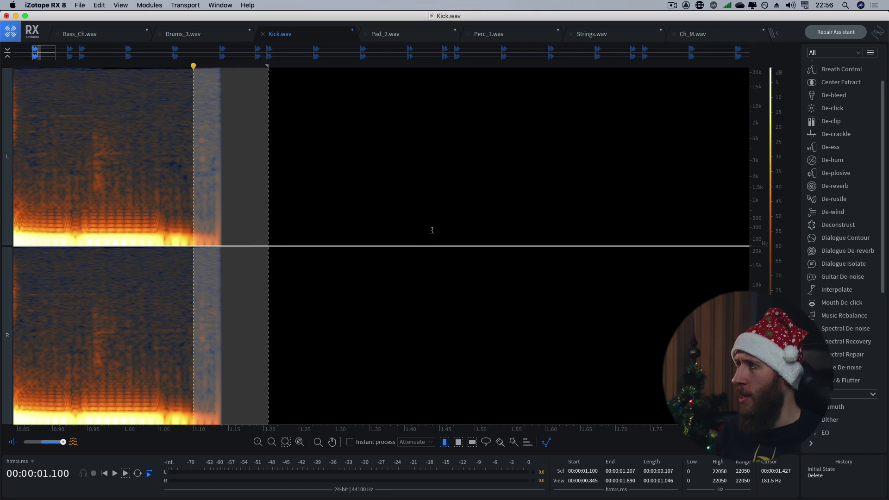
Try De-click with the Multi-band (random clicks) algorithm at sensitivity 3.0 on the selected kick tail, and undo it
{"action": "left_click", "coordinate": [829, 108]}
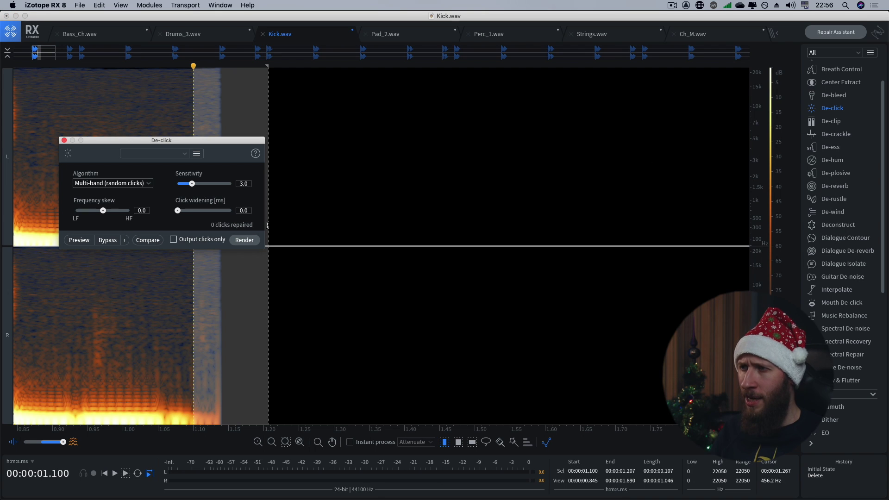
{"action": "left_click", "coordinate": [242, 240]}
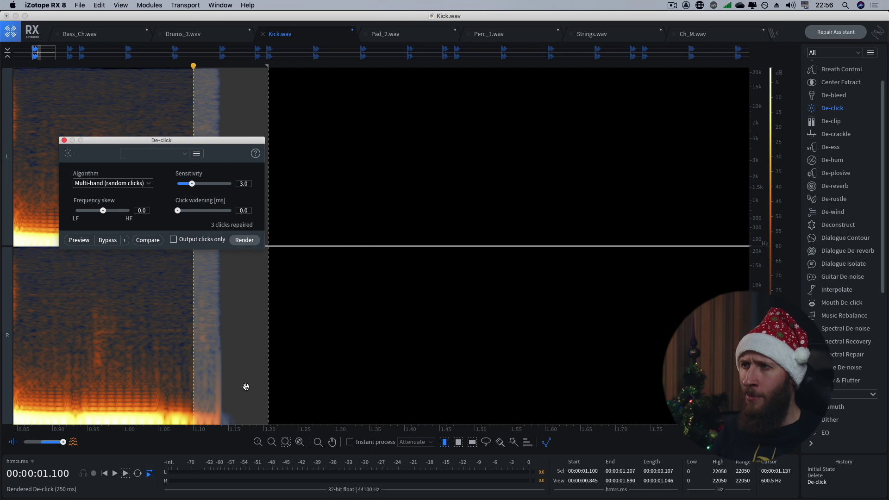
{"action": "key", "text": "super+z"}
{"action": "left_click_drag", "start_coordinate": [135, 142], "coordinate": [365, 87]}
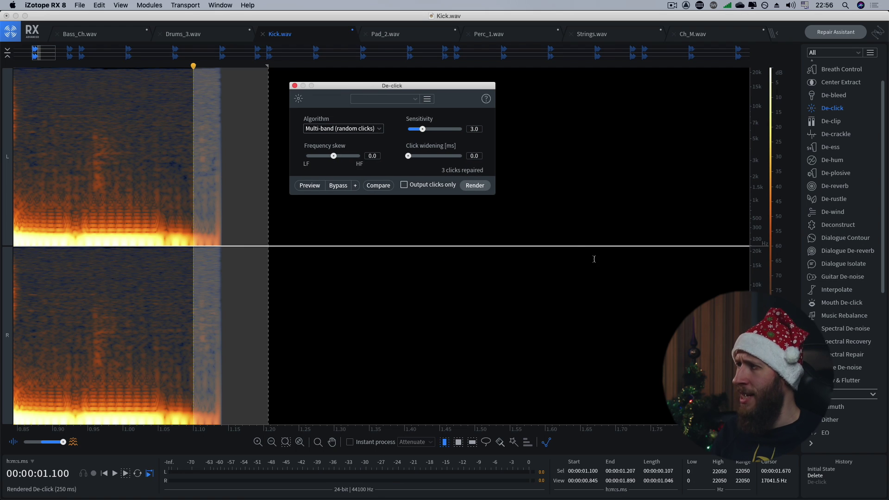
Replace De-click with Spectral Repair and render its Replace mode on the selected kick tail with 512 bands and 25% surrounding region length
{"action": "left_click", "coordinate": [848, 354]}
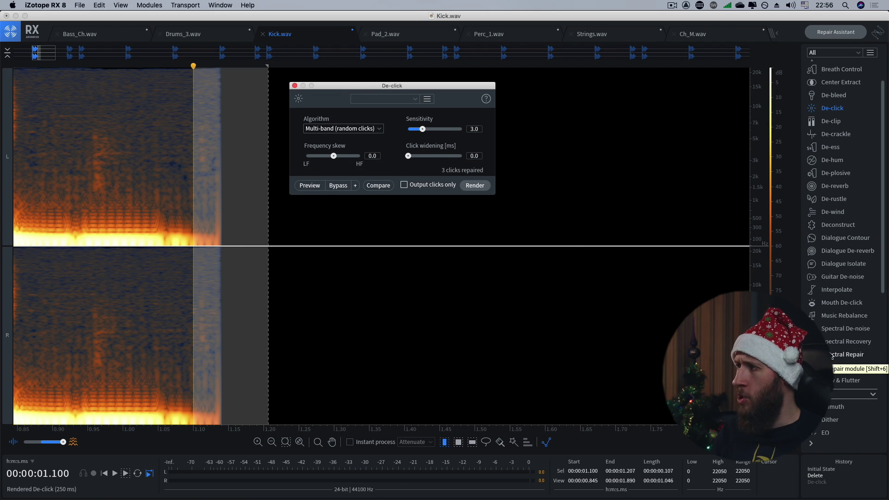
{"action": "left_click", "coordinate": [295, 86]}
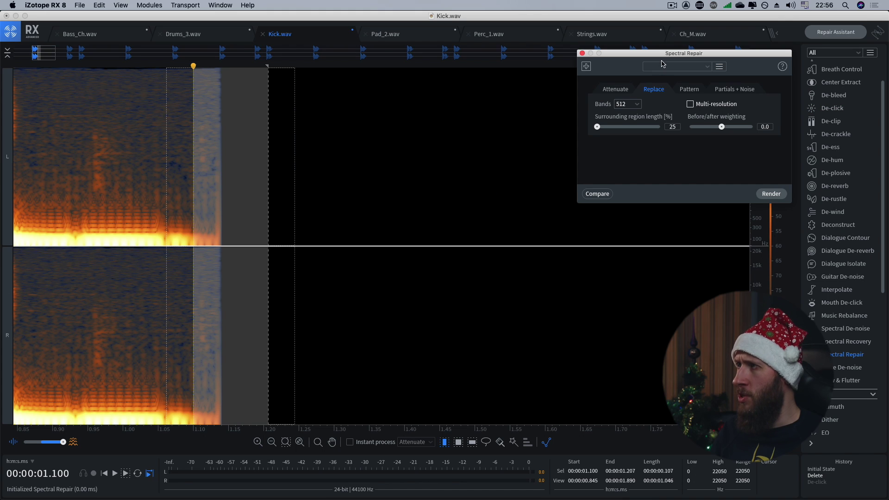
{"action": "left_click_drag", "start_coordinate": [652, 55], "coordinate": [417, 52]}
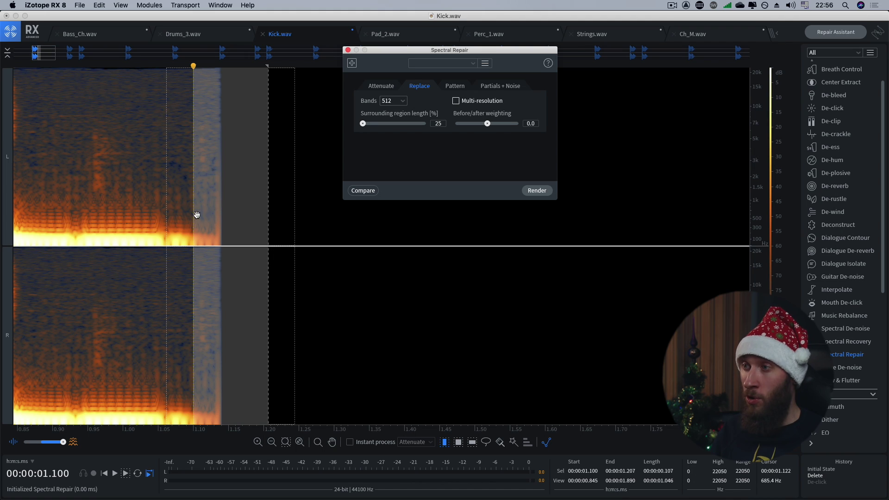
{"action": "left_click", "coordinate": [540, 192]}
{"action": "scroll", "coordinate": [377, 251], "scroll_direction": "down", "scroll_amount": 5}
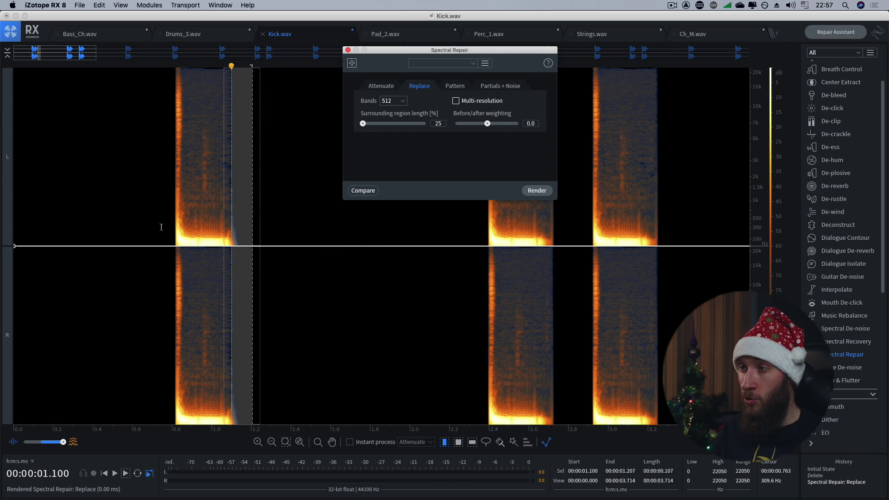
Compare the first kick hit with and without the Spectral Repair by playing it repaired, undone and restored
{"action": "left_click", "coordinate": [141, 224]}
{"action": "key", "text": "space"}
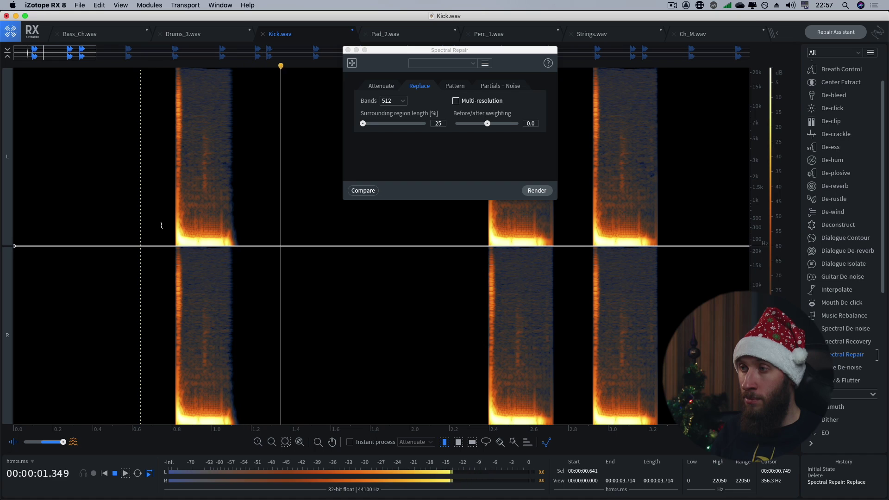
{"action": "key", "text": "super+z"}
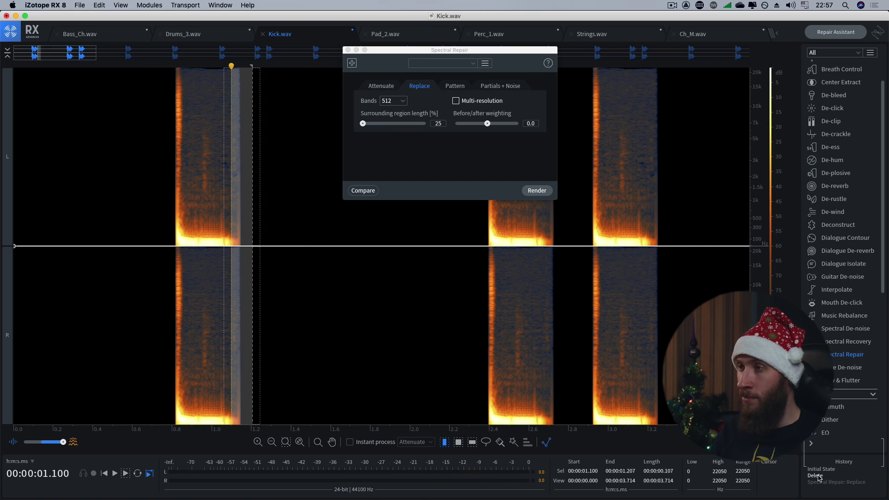
{"action": "left_click", "coordinate": [175, 218]}
{"action": "left_click", "coordinate": [172, 219]}
{"action": "key", "text": "space"}
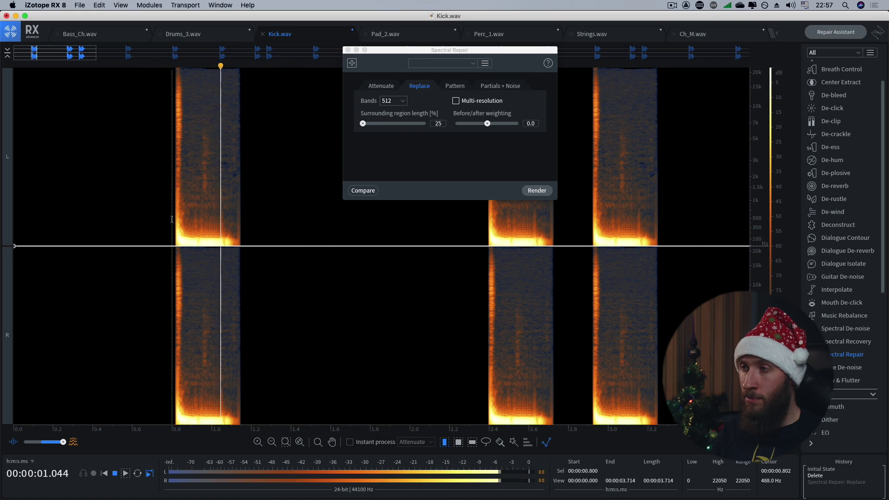
{"action": "key", "text": "super+shift+z"}
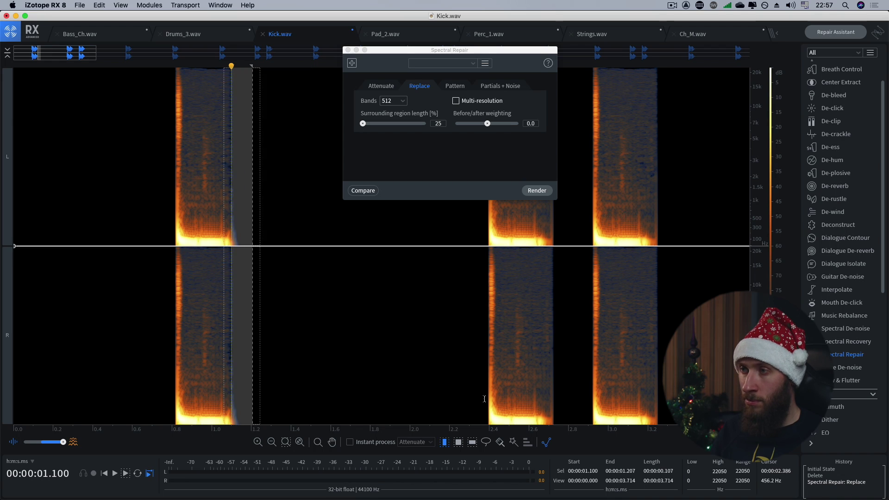
{"action": "left_click", "coordinate": [166, 232]}
{"action": "key", "text": "space"}
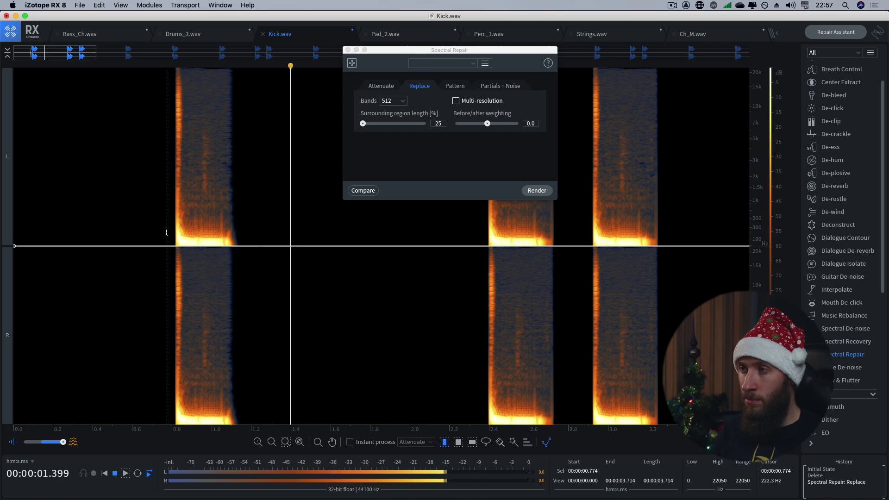
Select the abrupt end of the second kick hit, near 2.7 s, and render Spectral Repair in Replace mode
{"action": "scroll", "coordinate": [166, 233], "scroll_direction": "down", "scroll_amount": 3}
{"action": "scroll", "coordinate": [166, 232], "scroll_direction": "down", "scroll_amount": 1}
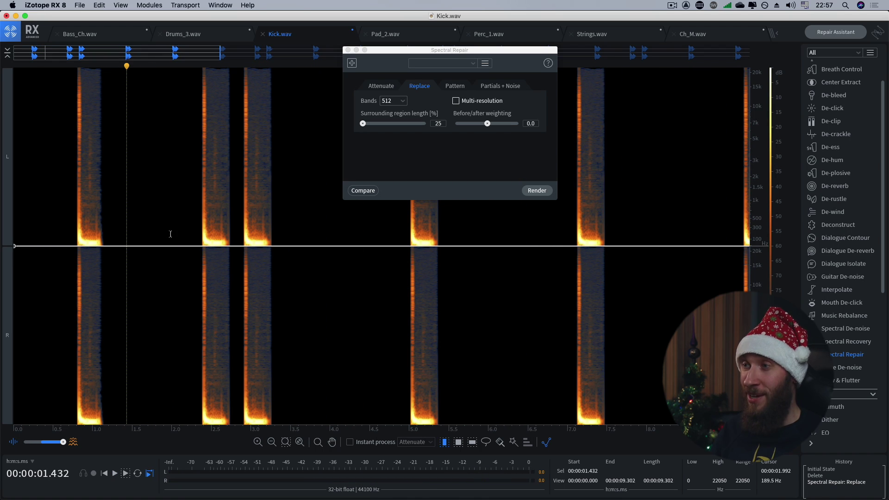
{"action": "scroll", "coordinate": [171, 234], "scroll_direction": "down", "scroll_amount": 2}
{"action": "scroll", "coordinate": [170, 234], "scroll_direction": "down", "scroll_amount": 1}
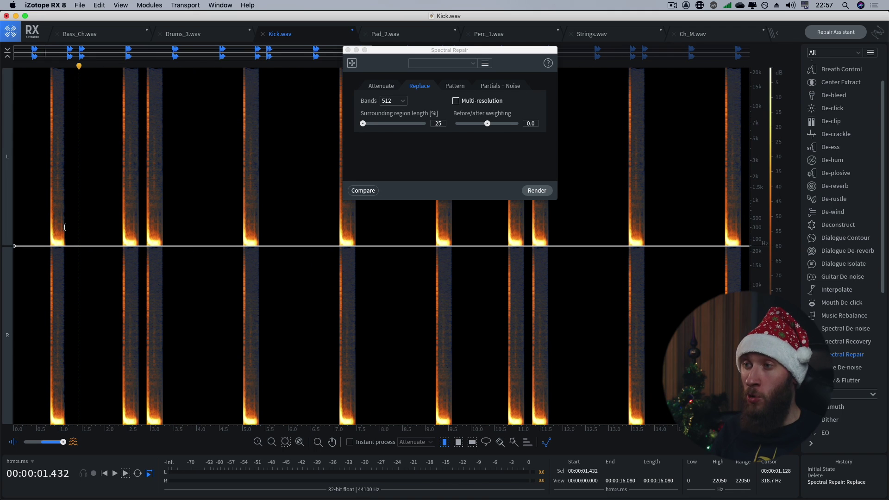
{"action": "scroll", "coordinate": [119, 239], "scroll_direction": "up", "scroll_amount": 7}
{"action": "scroll", "coordinate": [203, 229], "scroll_direction": "up", "scroll_amount": 5}
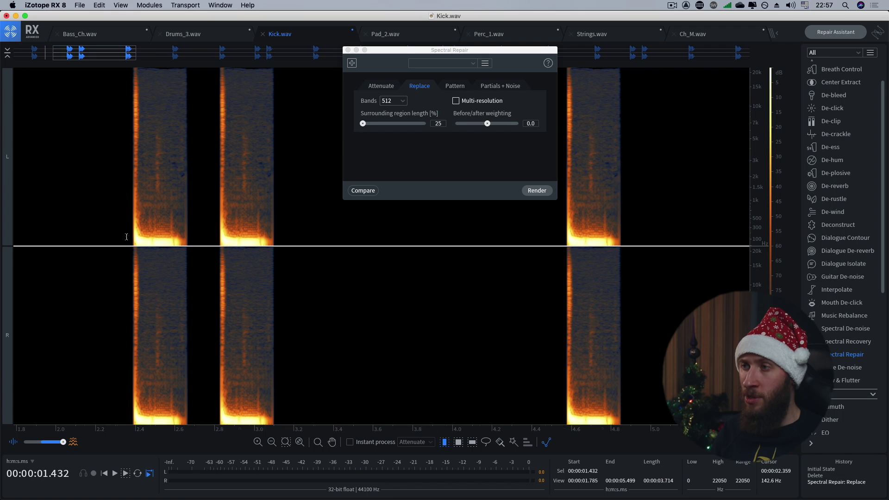
{"action": "left_click_drag", "start_coordinate": [207, 229], "coordinate": [183, 230]}
{"action": "left_click", "coordinate": [537, 191]}
Repair the third kick hit's tail from about 3.232 to 3.300 s with Spectral Repair Replace, clear the selection and close the module
{"action": "left_click_drag", "start_coordinate": [473, 232], "coordinate": [441, 236]}
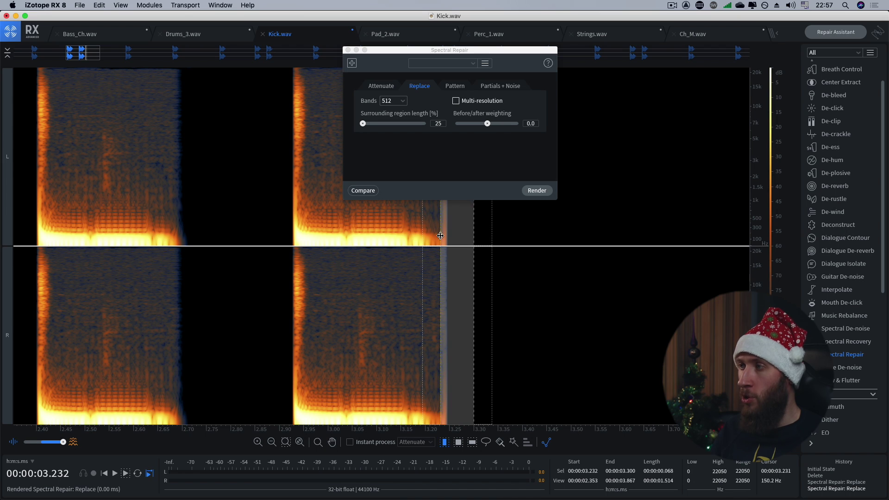
{"action": "left_click", "coordinate": [537, 190]}
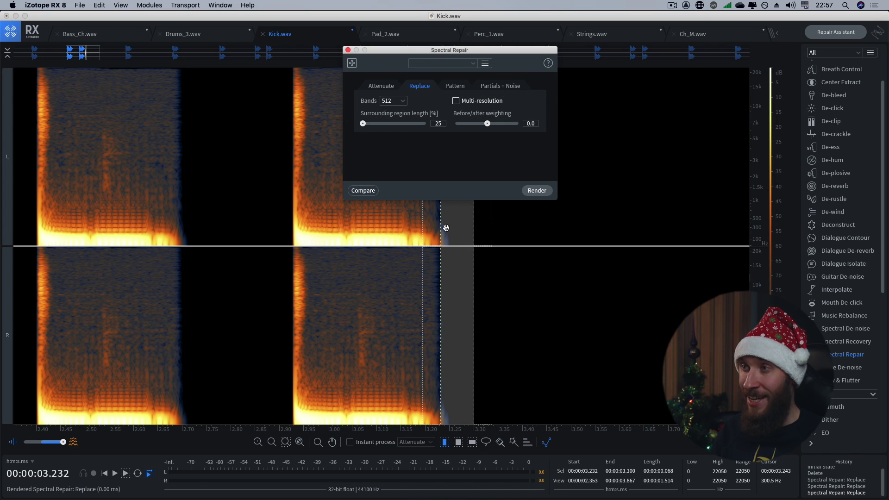
{"action": "left_click", "coordinate": [280, 238]}
{"action": "scroll", "coordinate": [280, 238], "scroll_direction": "down", "scroll_amount": 4}
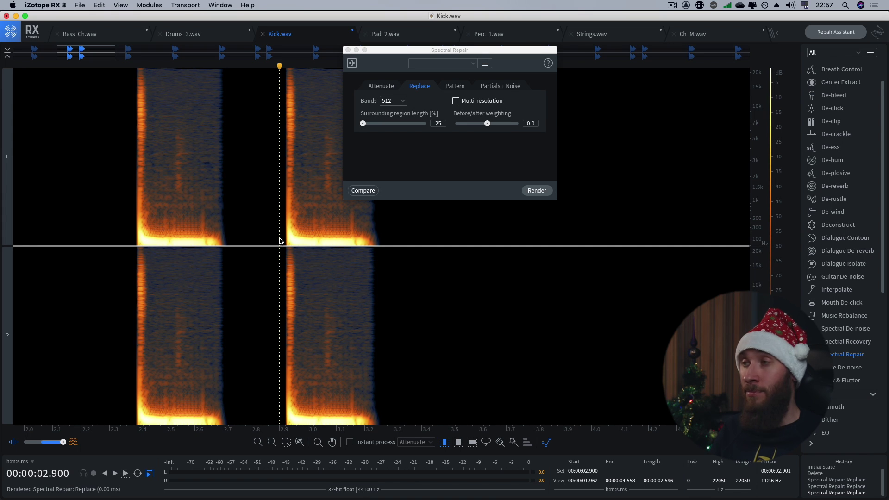
{"action": "key", "text": "Escape"}
Switch to Pad_2.wav and play the pad from about 0.748 s
{"action": "left_click", "coordinate": [401, 37]}
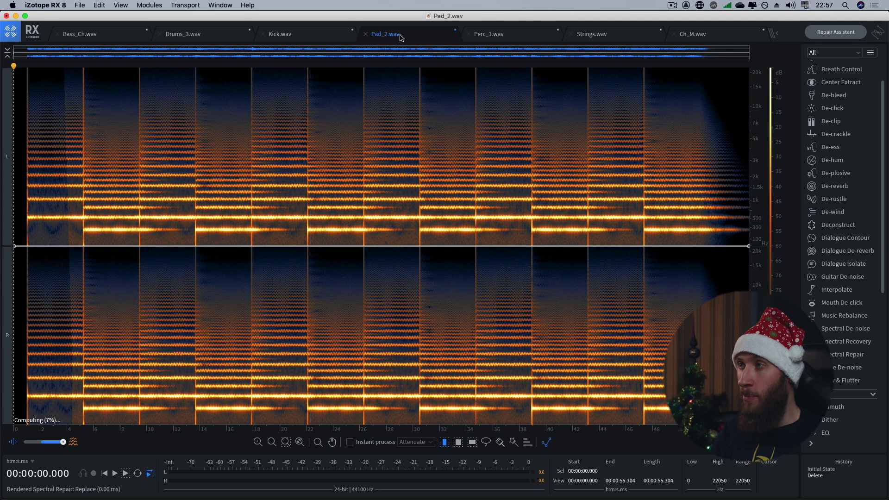
{"action": "left_click", "coordinate": [23, 190]}
{"action": "key", "text": "space"}
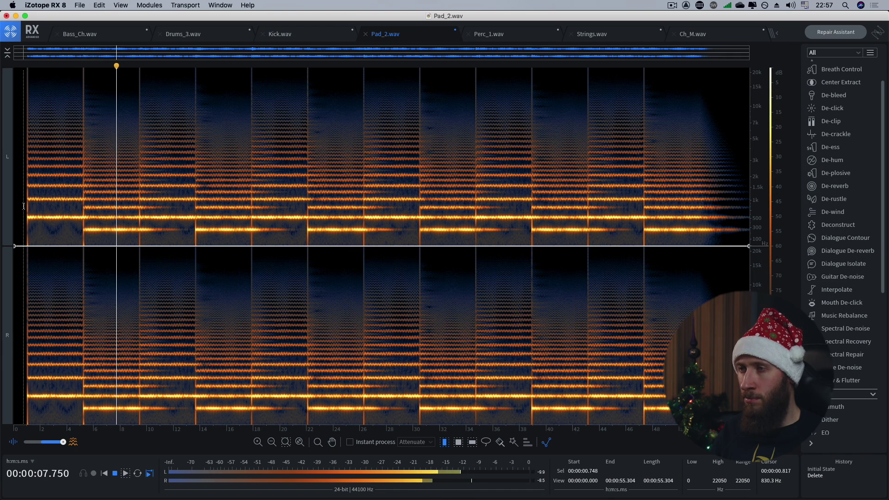
Stop playback, select the entire pad and render De-click on it with the Multi-band (random clicks) algorithm
{"action": "key", "text": "space"}
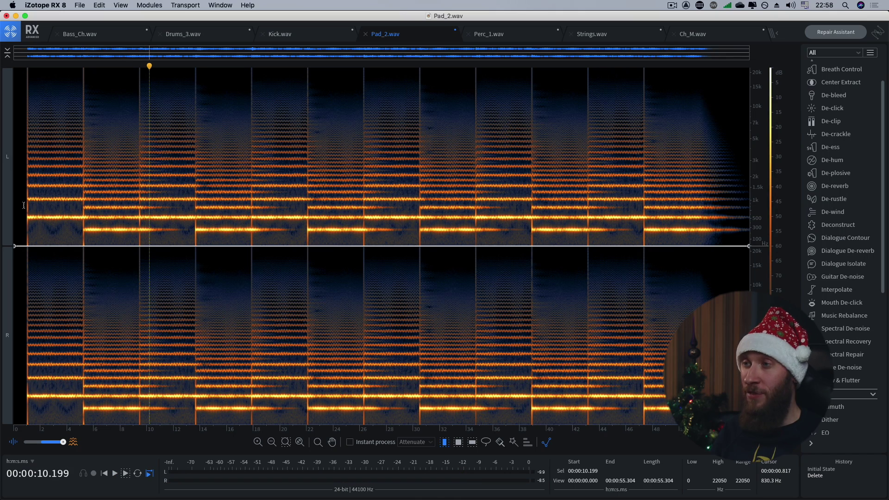
{"action": "scroll", "coordinate": [107, 179], "scroll_direction": "up", "scroll_amount": 3}
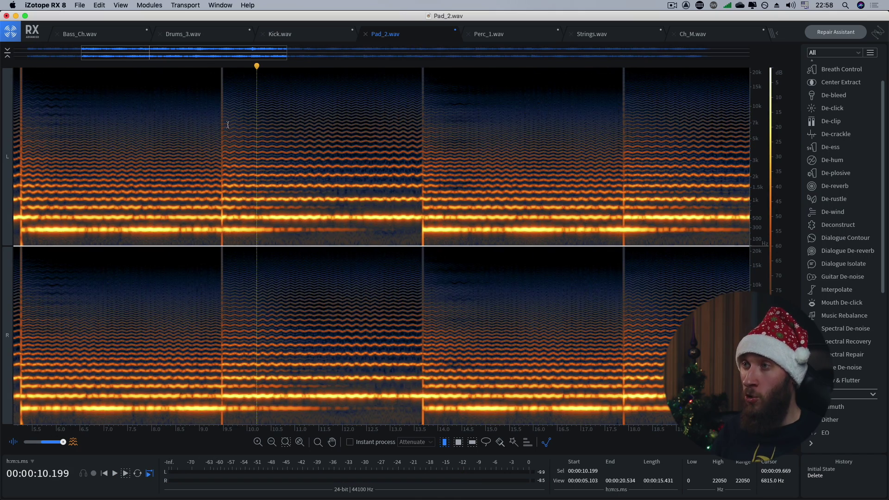
{"action": "scroll", "coordinate": [215, 167], "scroll_direction": "down", "scroll_amount": 4}
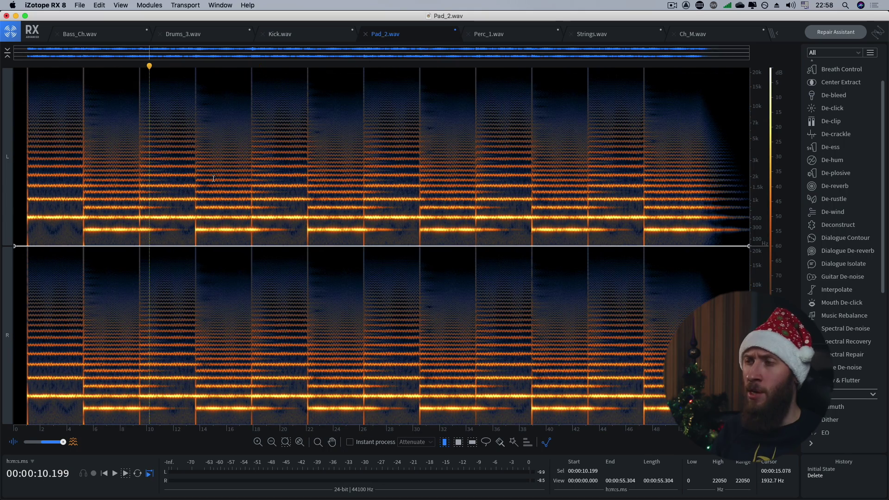
{"action": "key", "text": "super+a"}
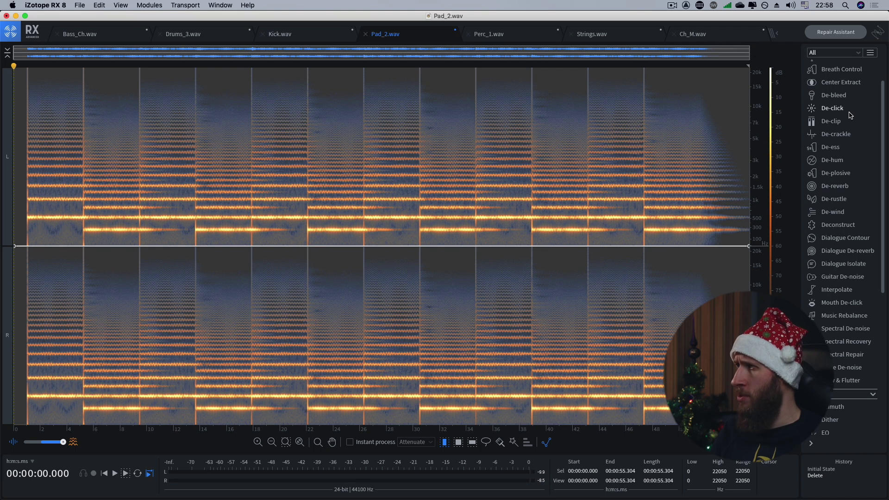
{"action": "left_click", "coordinate": [833, 108]}
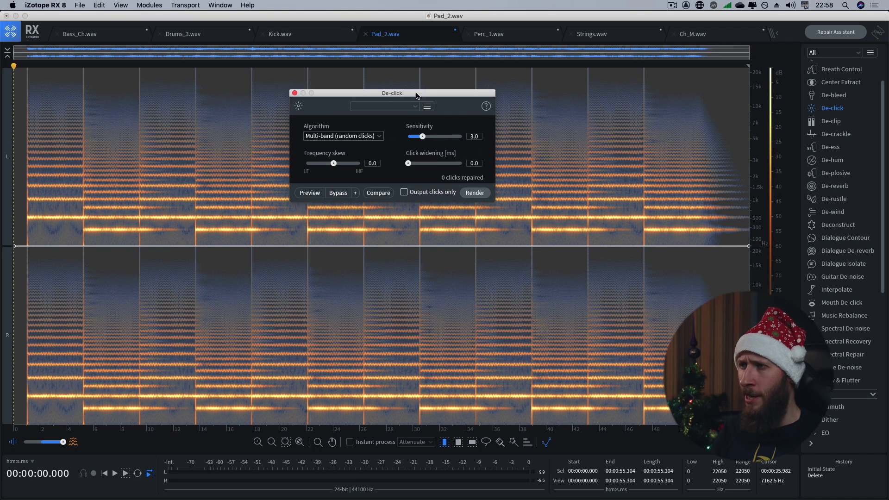
{"action": "left_click_drag", "start_coordinate": [416, 96], "coordinate": [293, 163]}
{"action": "left_click", "coordinate": [221, 201]}
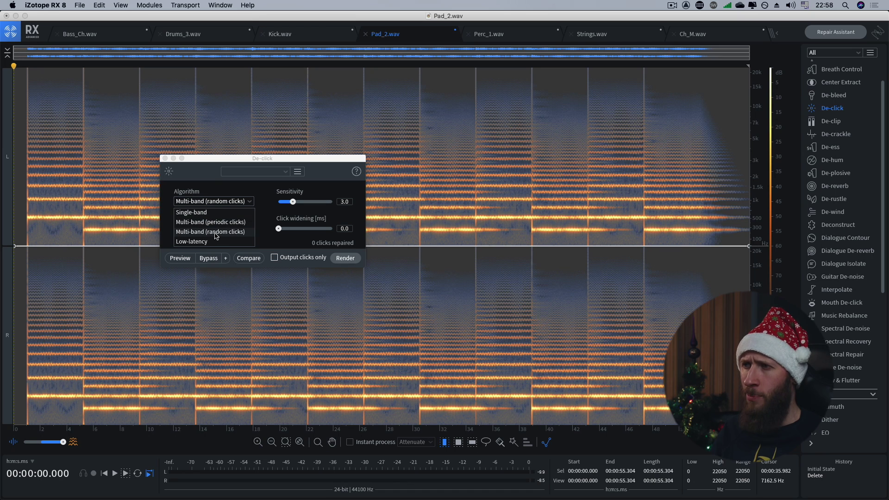
{"action": "left_click", "coordinate": [229, 236]}
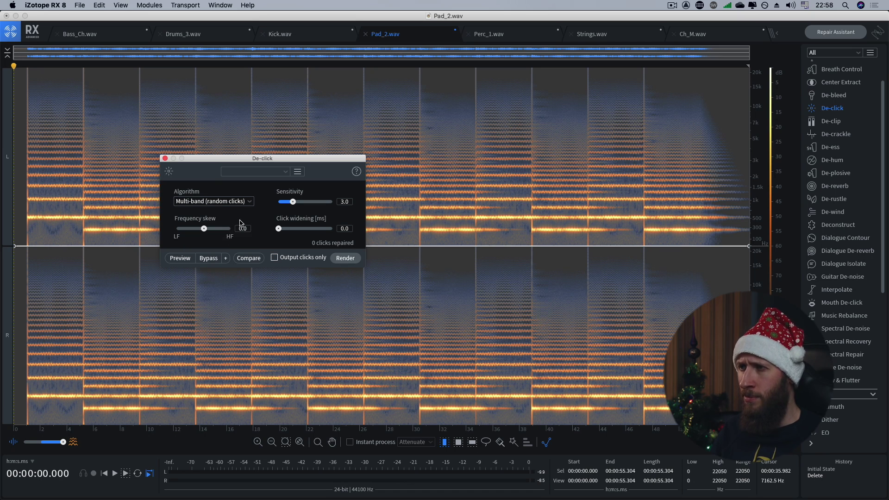
{"action": "left_click", "coordinate": [348, 259]}
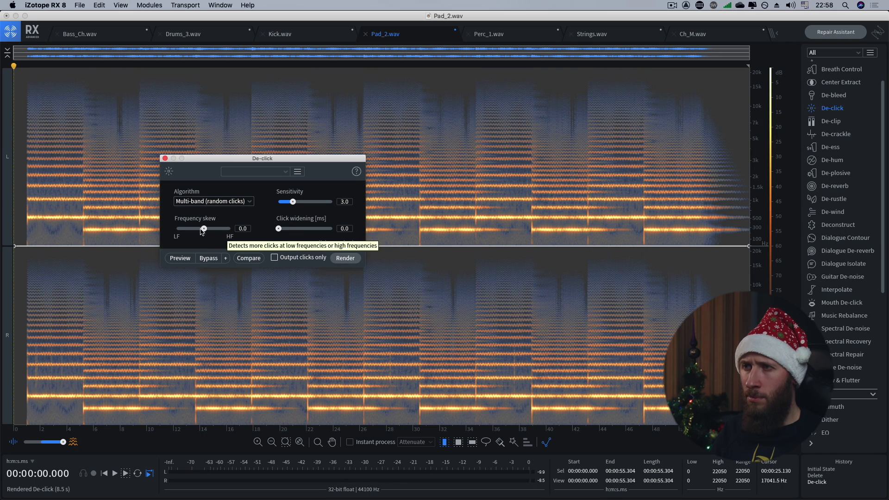
Clear the selection and play the de-clicked pad from about 0.678 s to check the chord changes
{"action": "left_click", "coordinate": [90, 207]}
{"action": "left_click", "coordinate": [21, 192]}
{"action": "key", "text": "space"}
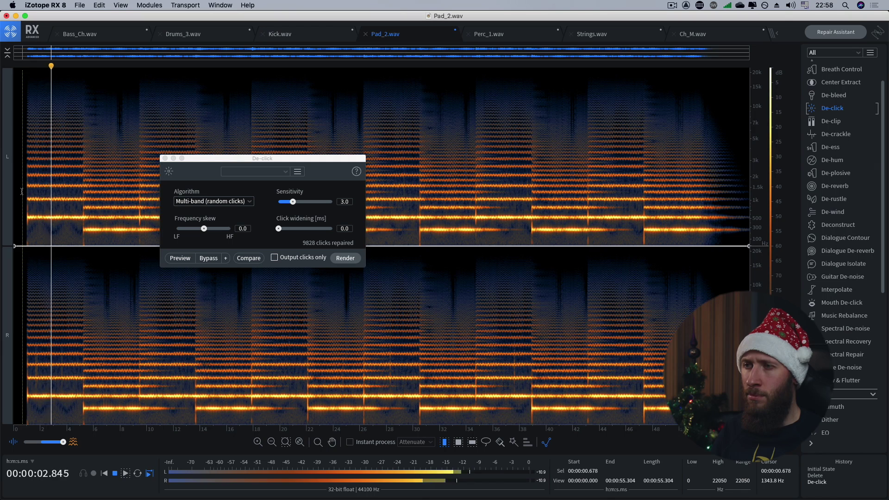
{"action": "scroll", "coordinate": [21, 191], "scroll_direction": "up", "scroll_amount": 2}
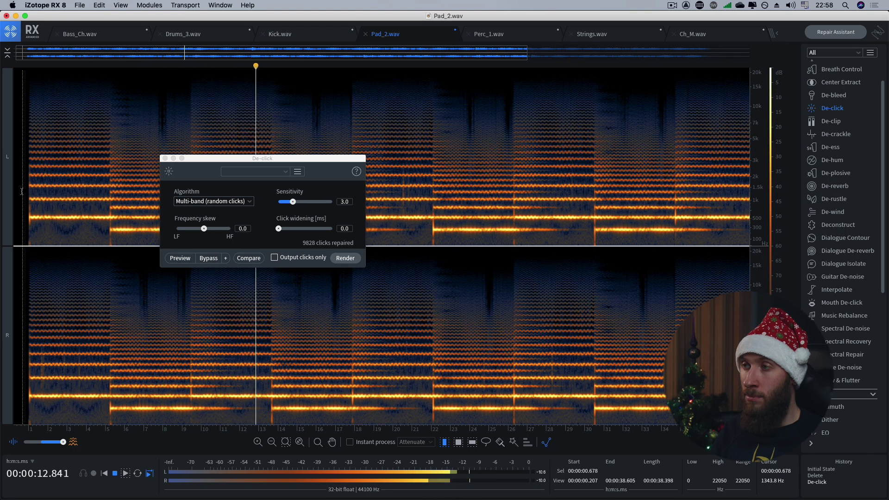
{"action": "key", "text": "space"}
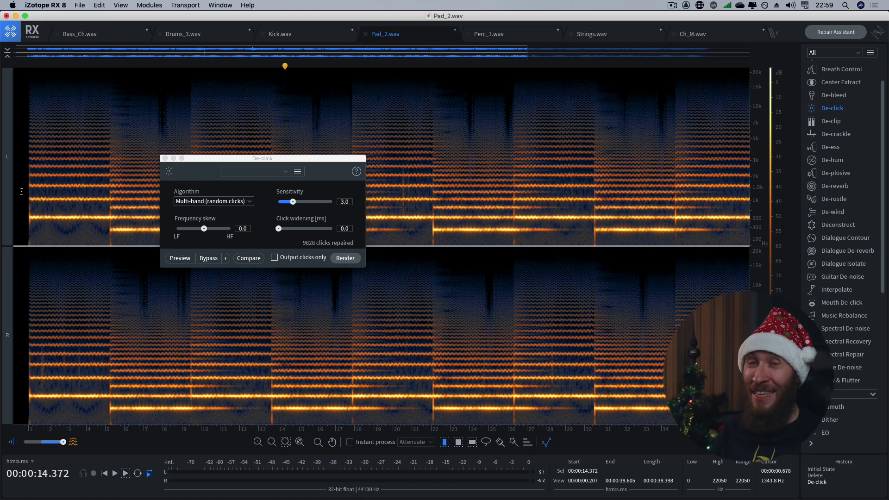
{"action": "scroll", "coordinate": [23, 218], "scroll_direction": "down", "scroll_amount": 5}
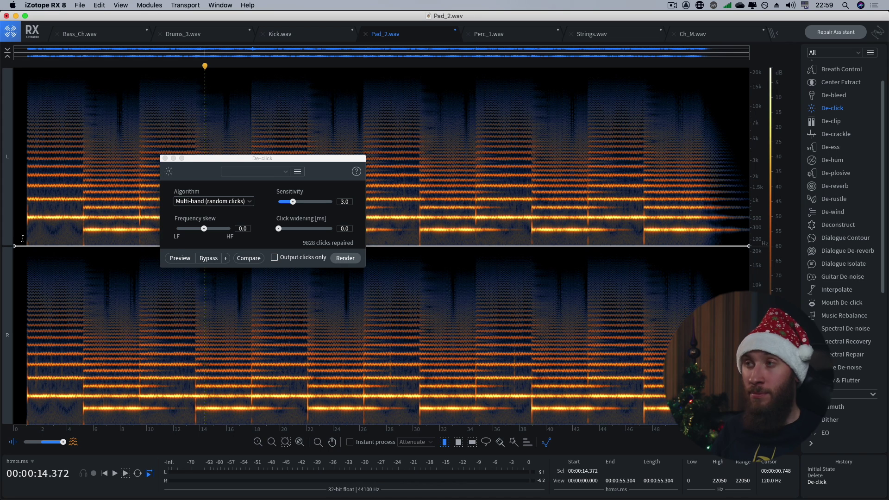
Compare the pad before and after De-click by playing its earlier Delete state from about 0.783 s and the restored De-click state
{"action": "left_click", "coordinate": [815, 476]}
{"action": "left_click", "coordinate": [26, 222]}
{"action": "key", "text": "space"}
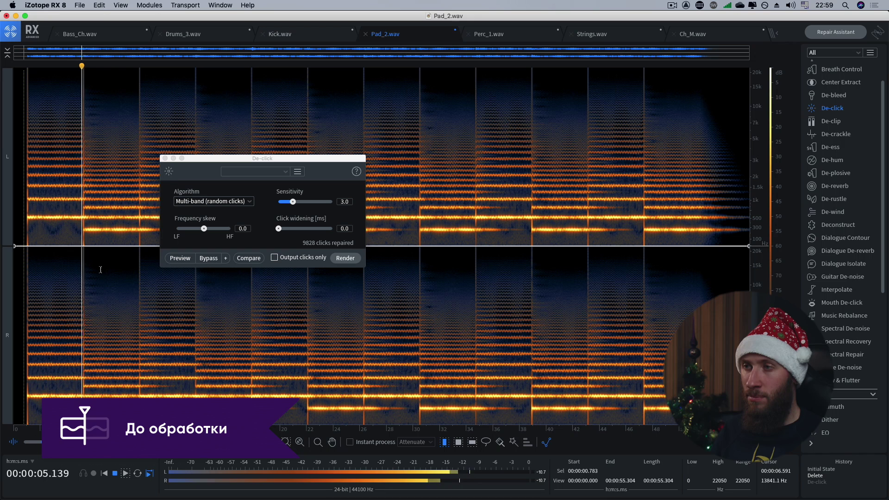
{"action": "key", "text": "space"}
{"action": "left_click", "coordinate": [817, 483]}
{"action": "key", "text": "space"}
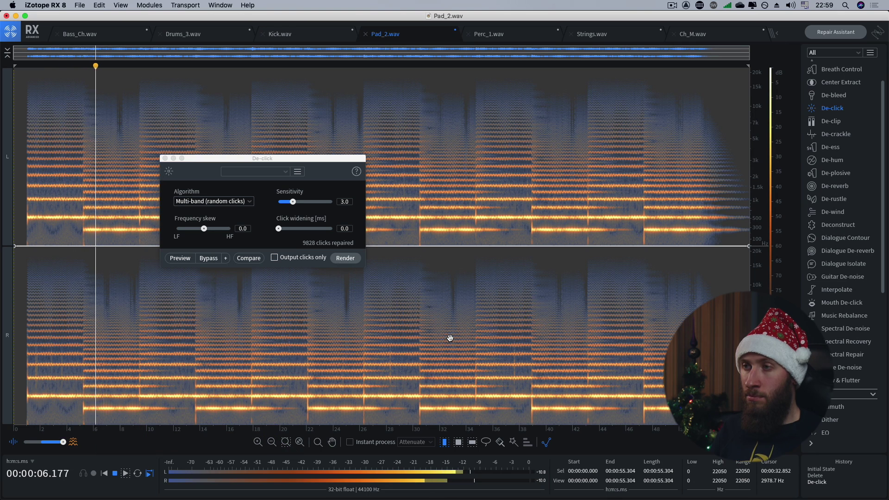
{"action": "key", "text": "space"}
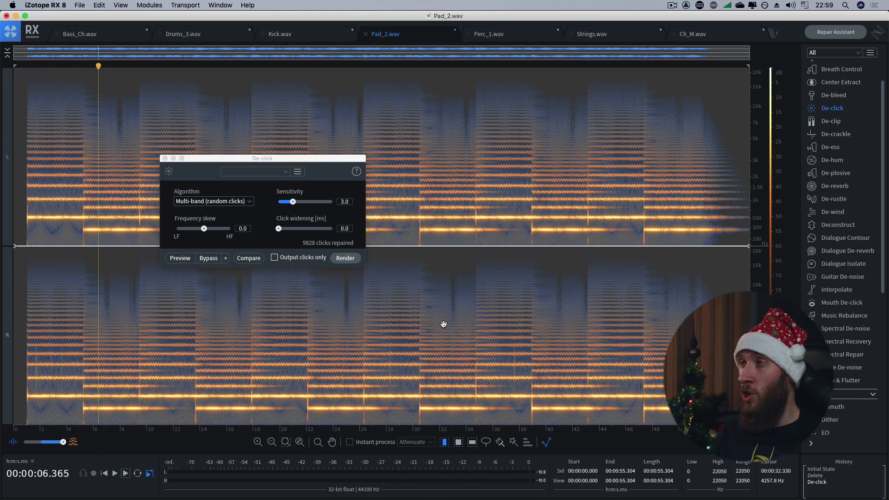
Switch to Perc_1.wav, play it from 0.500 s through the first hits and close the De-click module
{"action": "left_click", "coordinate": [482, 34]}
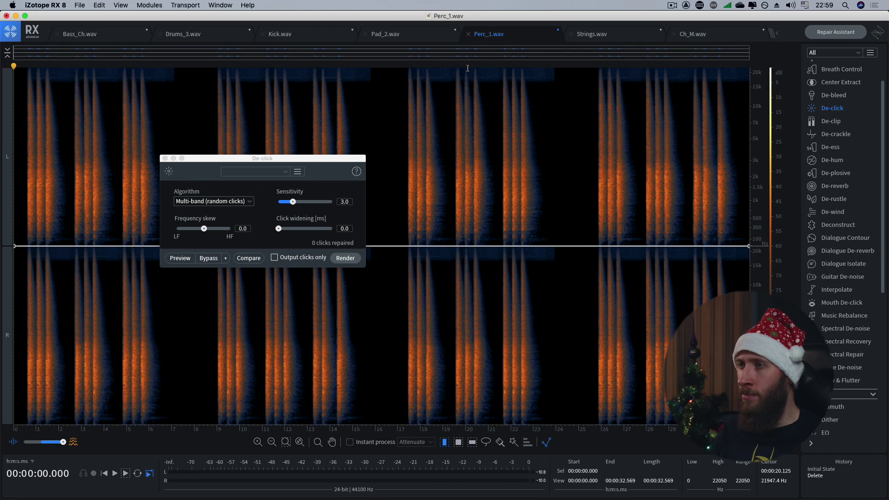
{"action": "scroll", "coordinate": [15, 206], "scroll_direction": "up", "scroll_amount": 3}
{"action": "left_click", "coordinate": [19, 193]}
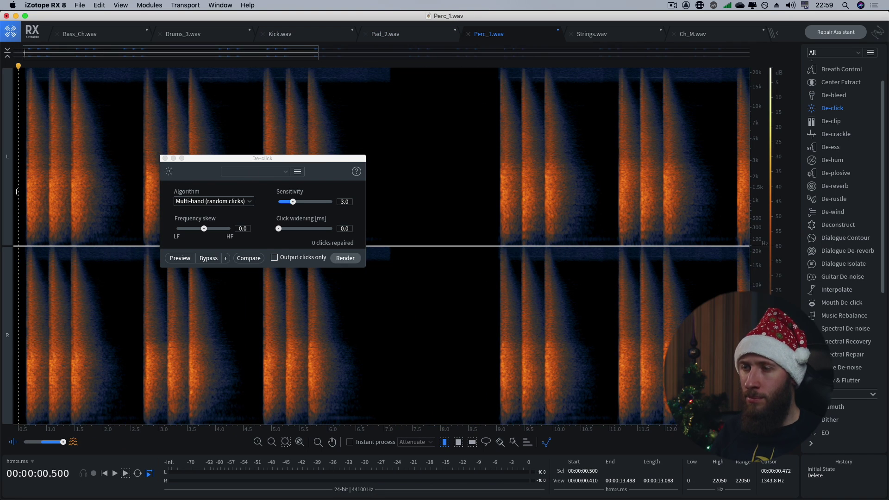
{"action": "key", "text": "space"}
{"action": "left_click", "coordinate": [165, 157]}
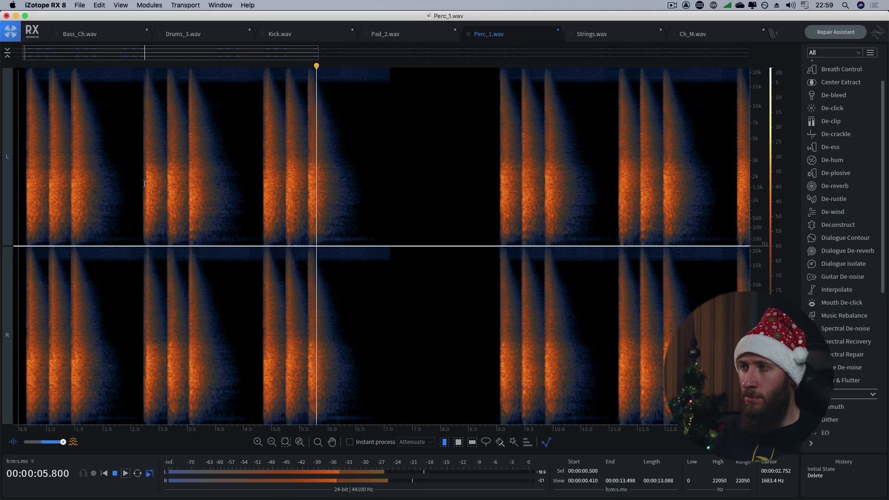
{"action": "key", "text": "space"}
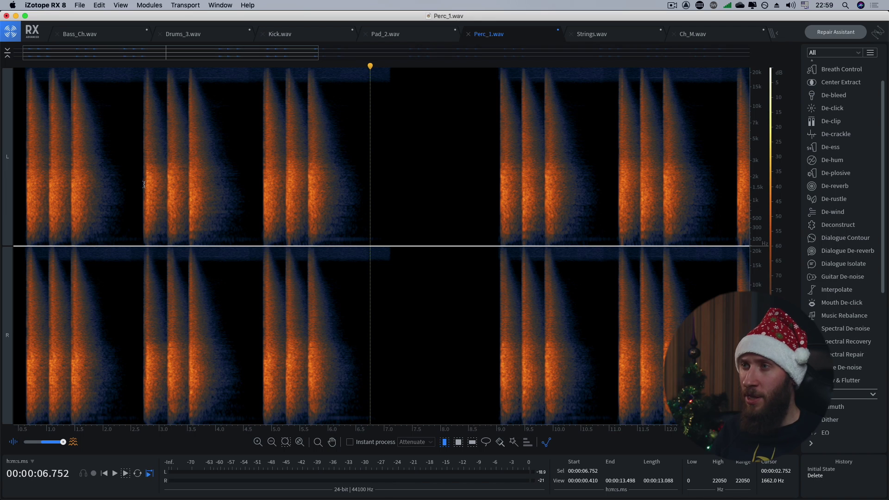
Select the high-frequency noise above 16105 Hz from 1.879 to 2.473 s and learn it as the Spectral De-noise profile
{"action": "scroll", "coordinate": [115, 173], "scroll_direction": "up", "scroll_amount": 5}
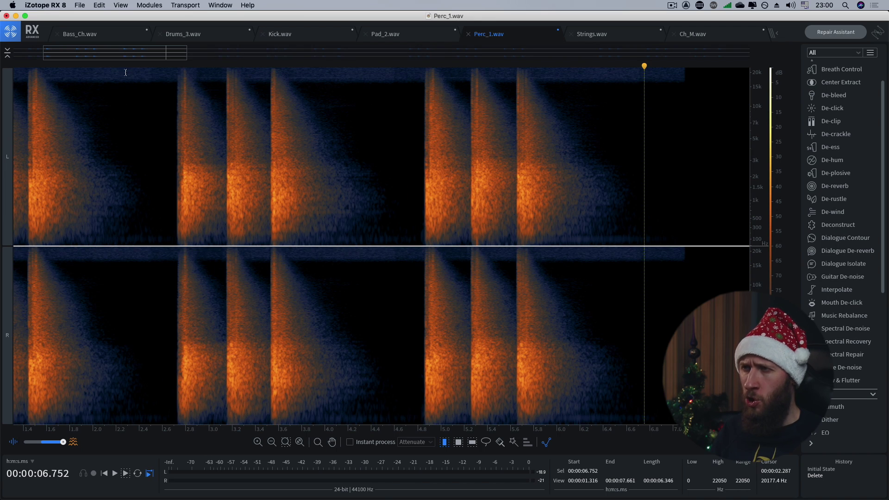
{"action": "scroll", "coordinate": [124, 139], "scroll_direction": "up", "scroll_amount": 2}
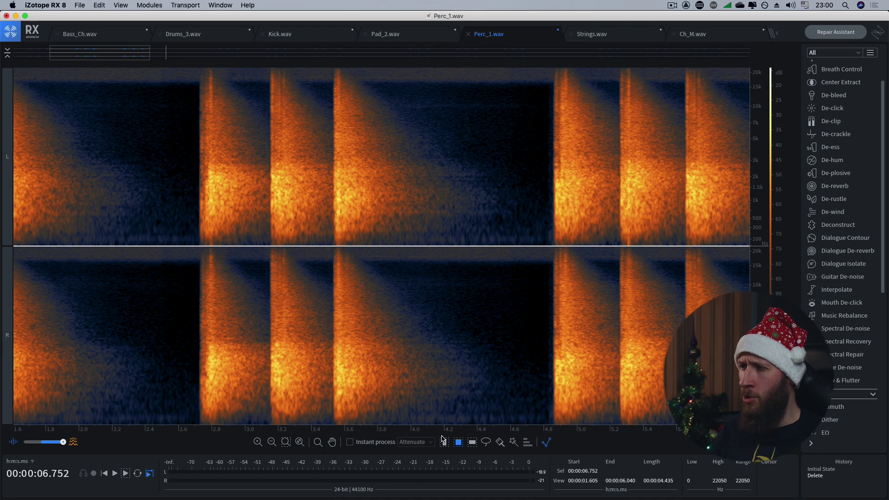
{"action": "left_click_drag", "start_coordinate": [158, 82], "coordinate": [59, 61]}
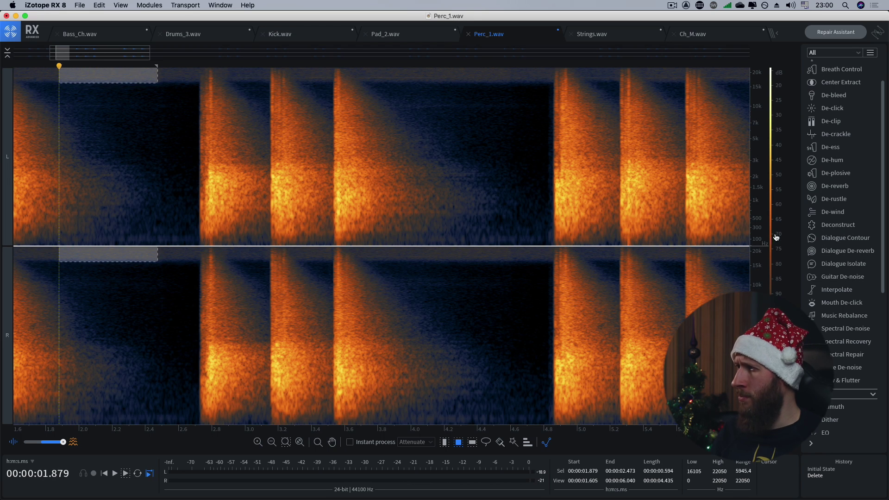
{"action": "left_click", "coordinate": [842, 327]}
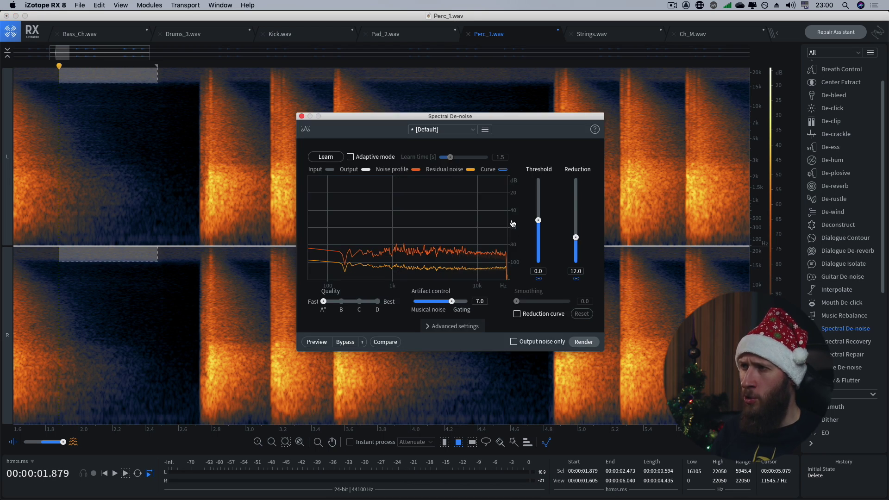
{"action": "left_click", "coordinate": [326, 158]}
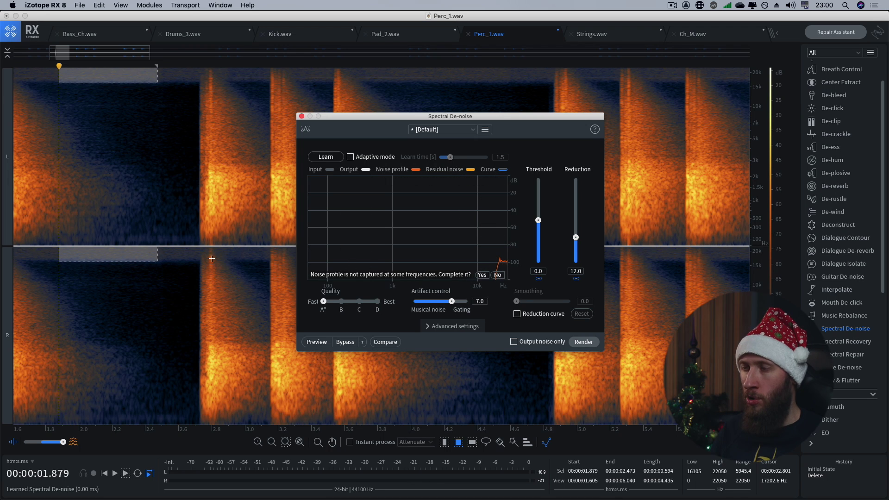
Select the whole percussion file, decline completing the noise profile at uncaptured frequencies and render Spectral De-noise twice
{"action": "scroll", "coordinate": [245, 267], "scroll_direction": "down", "scroll_amount": 5}
{"action": "left_click", "coordinate": [245, 267]}
{"action": "left_click", "coordinate": [484, 277]}
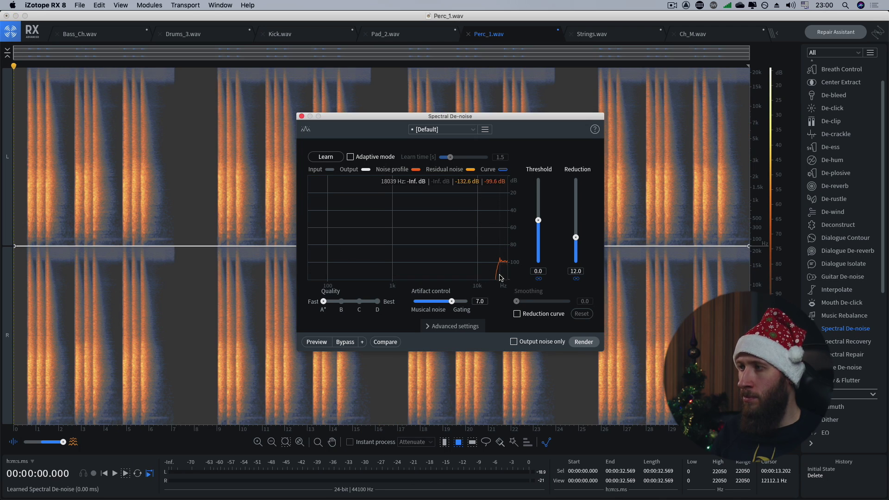
{"action": "left_click", "coordinate": [579, 343]}
{"action": "left_click", "coordinate": [579, 343]}
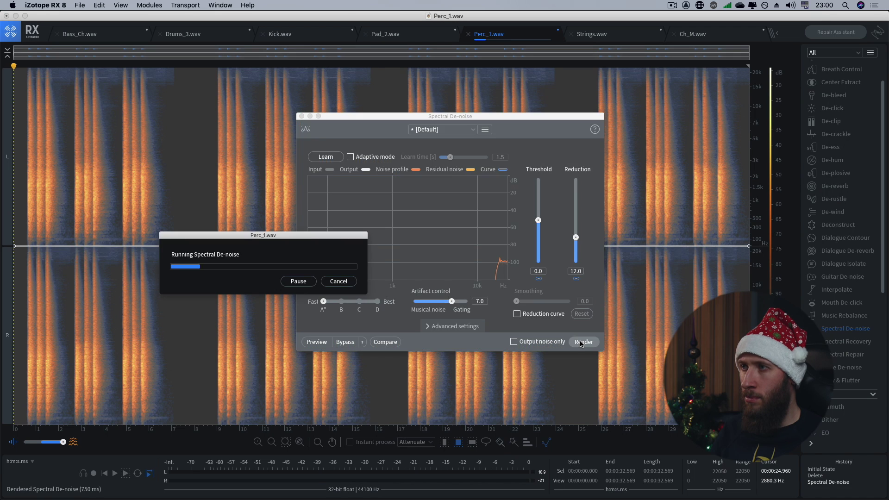
Clear the selection and play the denoised percussion from about 0.440 s through the first group of hits
{"action": "left_click", "coordinate": [178, 230]}
{"action": "left_click", "coordinate": [24, 204]}
{"action": "left_click", "coordinate": [26, 204]}
{"action": "key", "text": "space"}
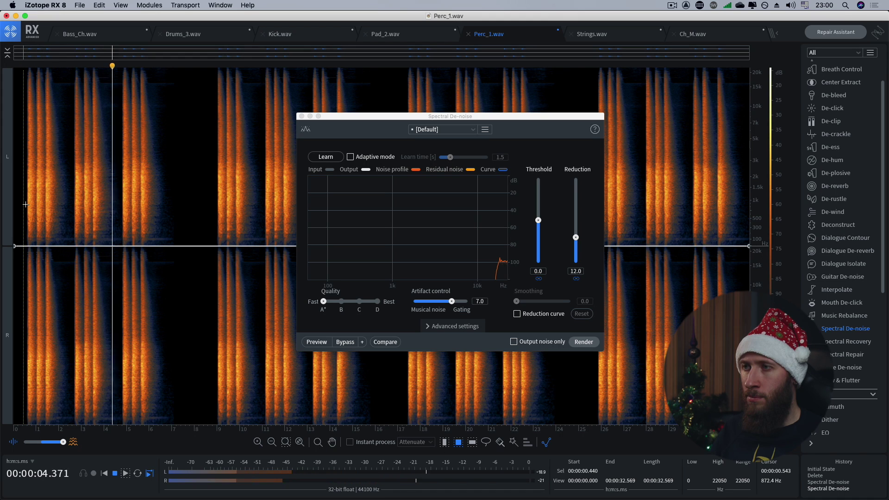
{"action": "key", "text": "space"}
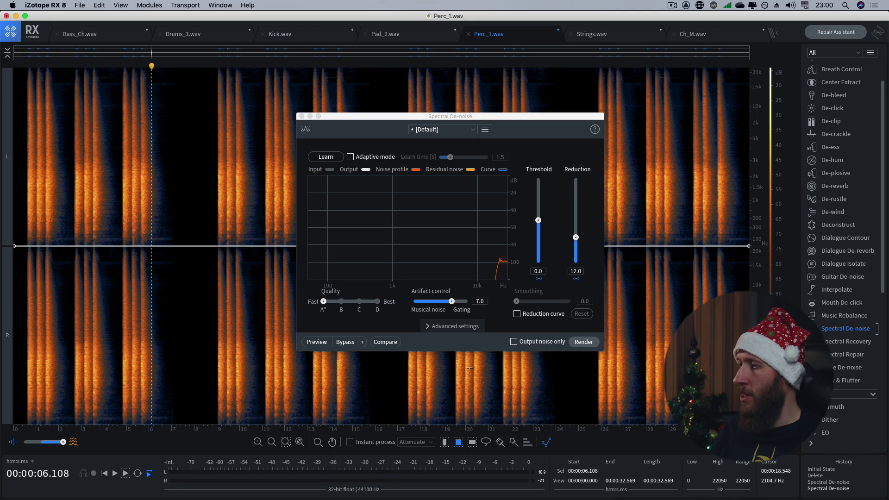
Compare the percussion before and after Spectral De-noise by playing the Delete state from about 0.420 s and the restored second De-noise state
{"action": "left_click", "coordinate": [822, 477]}
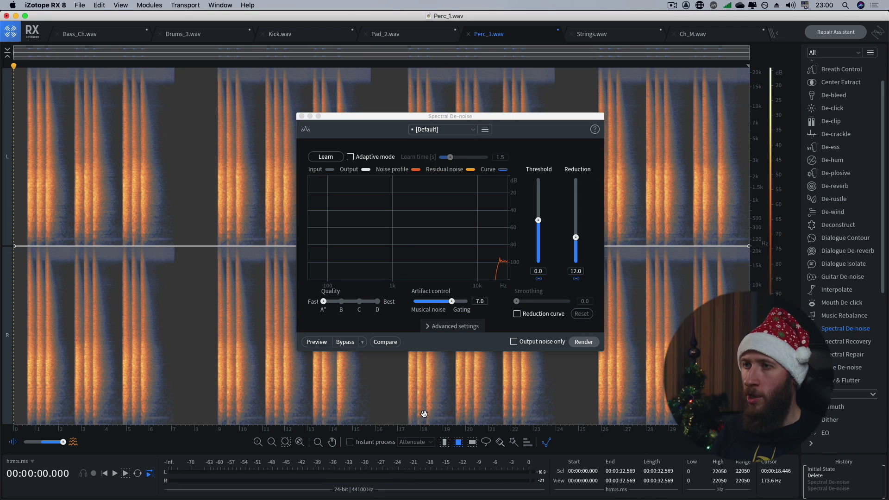
{"action": "left_click", "coordinate": [25, 219]}
{"action": "key", "text": "space"}
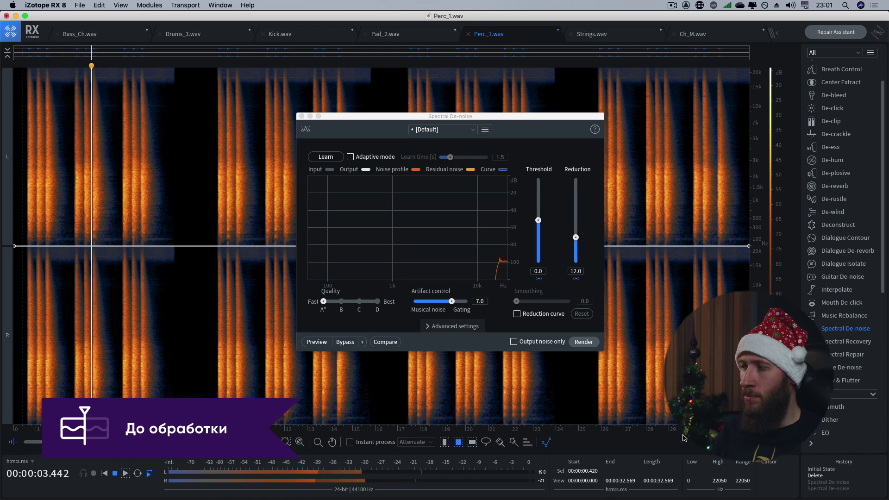
{"action": "key", "text": "space"}
{"action": "left_click", "coordinate": [824, 491]}
{"action": "key", "text": "space"}
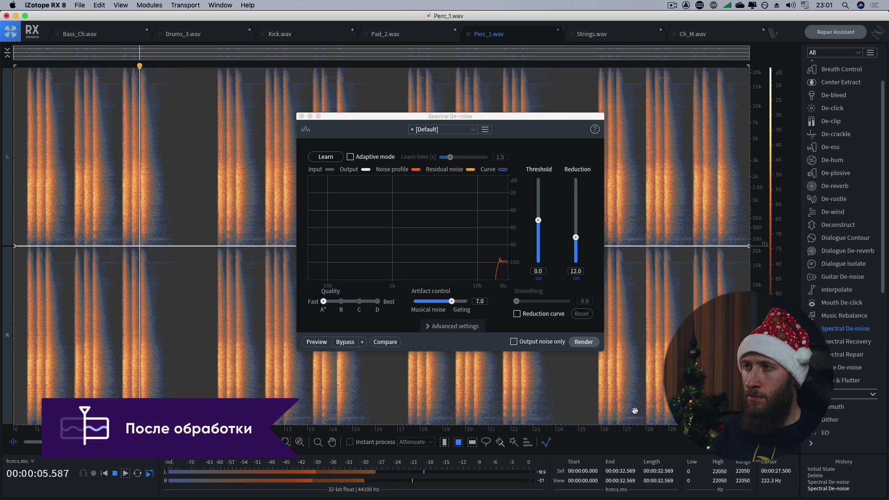
{"action": "key", "text": "space"}
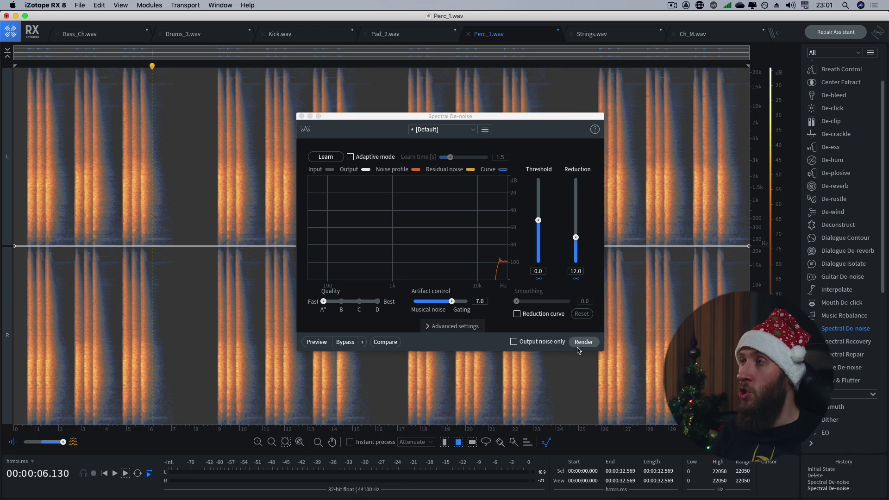
Switch to Strings.wav, close the Spectral De-noise module and play the strings from 1.000 s
{"action": "left_click", "coordinate": [602, 35]}
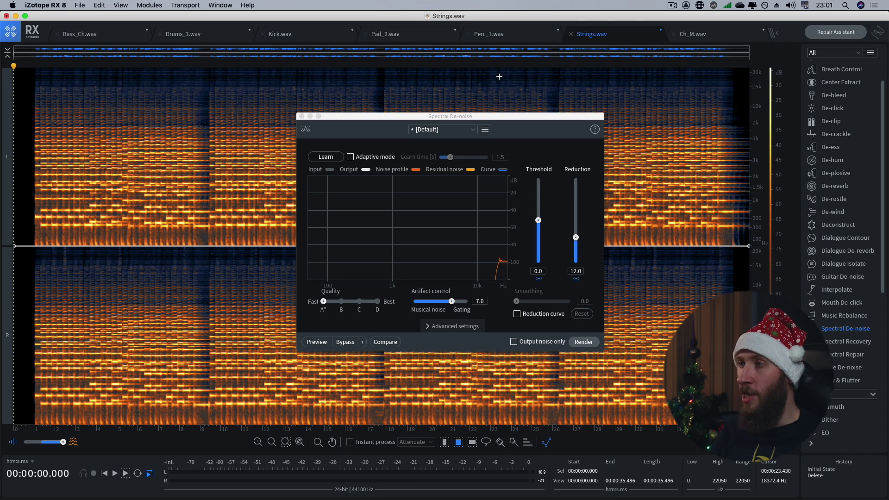
{"action": "left_click", "coordinate": [302, 116]}
{"action": "key", "text": "space"}
{"action": "left_click", "coordinate": [35, 170]}
{"action": "scroll", "coordinate": [32, 177], "scroll_direction": "up", "scroll_amount": 2}
{"action": "key", "text": "space"}
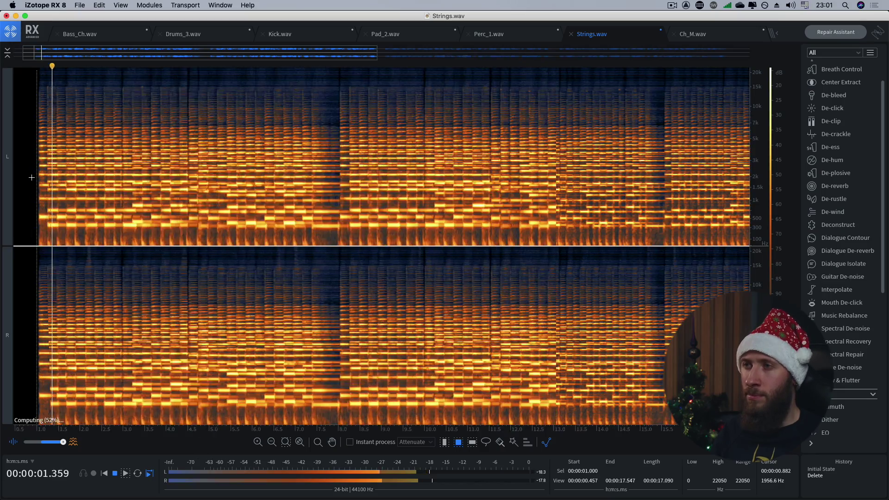
{"action": "scroll", "coordinate": [31, 177], "scroll_direction": "up", "scroll_amount": 2}
{"action": "scroll", "coordinate": [32, 177], "scroll_direction": "up", "scroll_amount": 1}
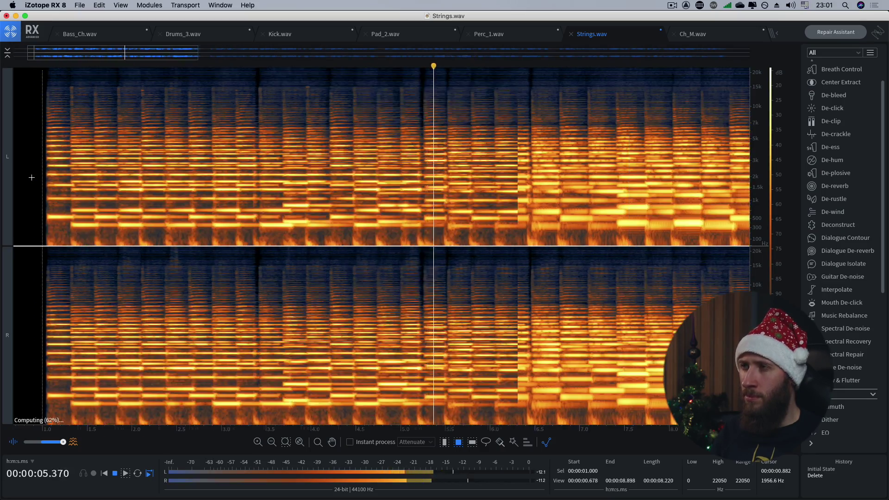
Play the strings through to about 9.4 s and examine the spectrogram's upper frequencies around 2 to 7 s up close
{"action": "scroll", "coordinate": [31, 178], "scroll_direction": "down", "scroll_amount": 3}
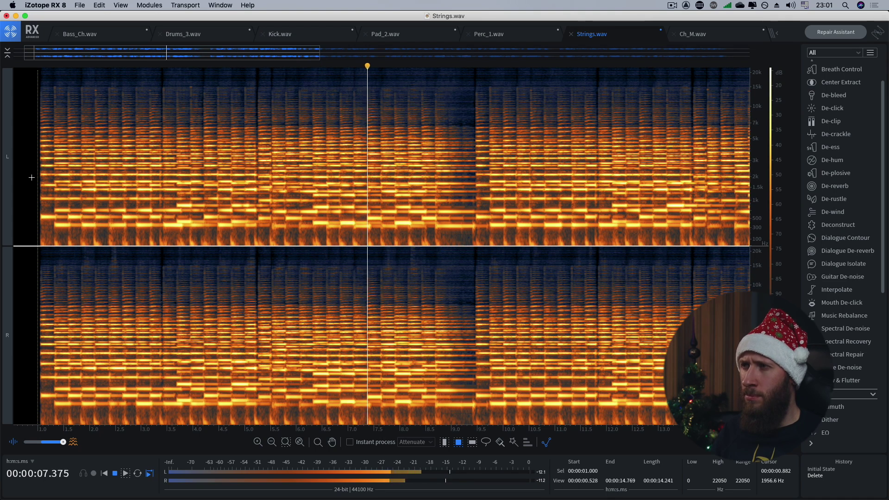
{"action": "key", "text": "space"}
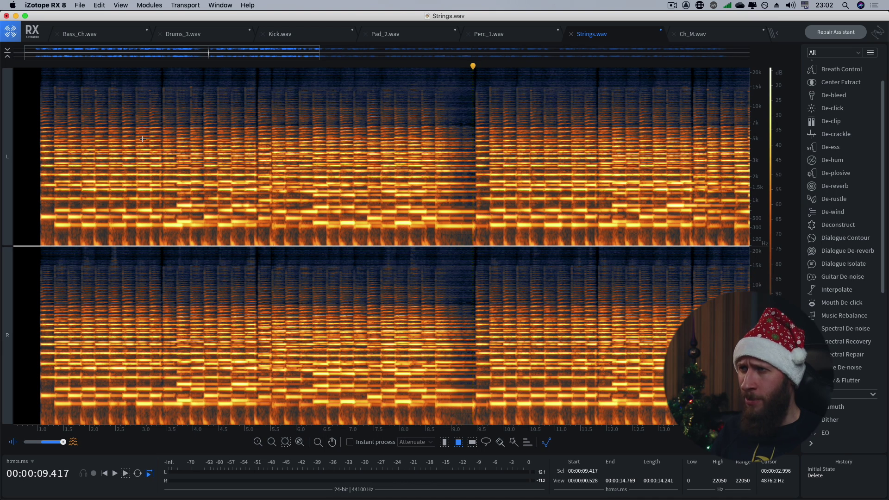
{"action": "scroll", "coordinate": [142, 138], "scroll_direction": "up", "scroll_amount": 4}
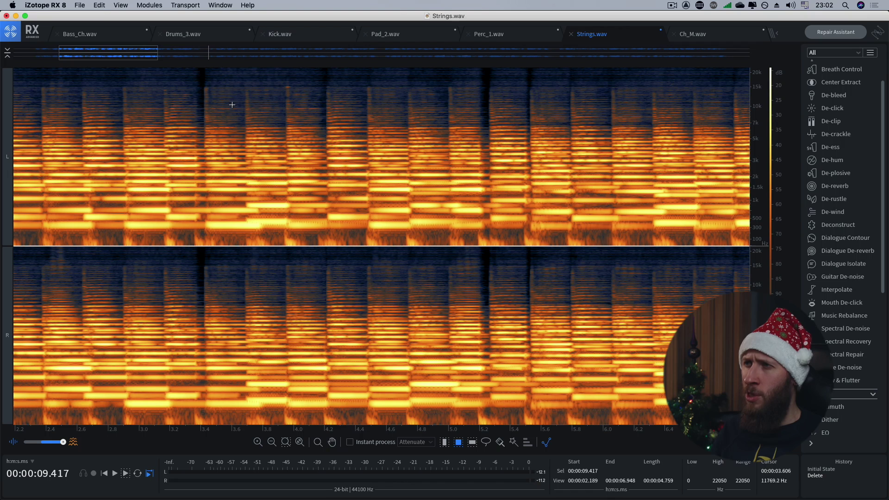
{"action": "scroll", "coordinate": [278, 149], "scroll_direction": "down", "scroll_amount": 4}
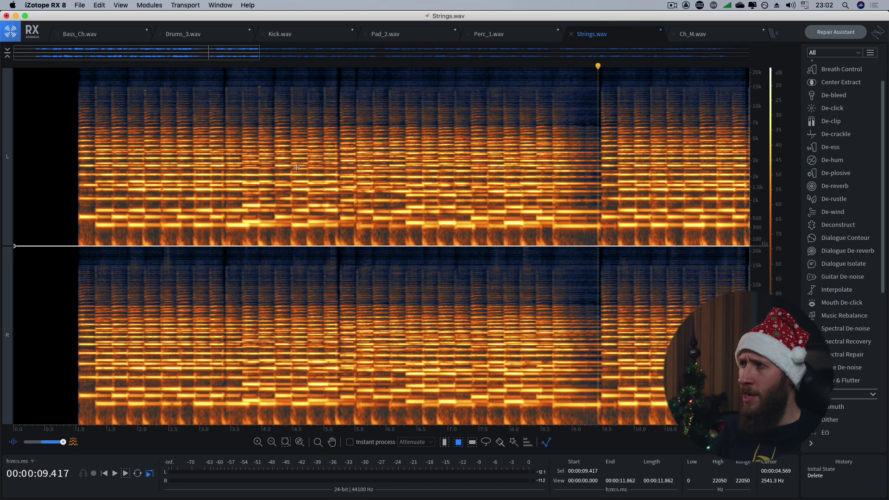
{"action": "scroll", "coordinate": [297, 168], "scroll_direction": "down", "scroll_amount": 1}
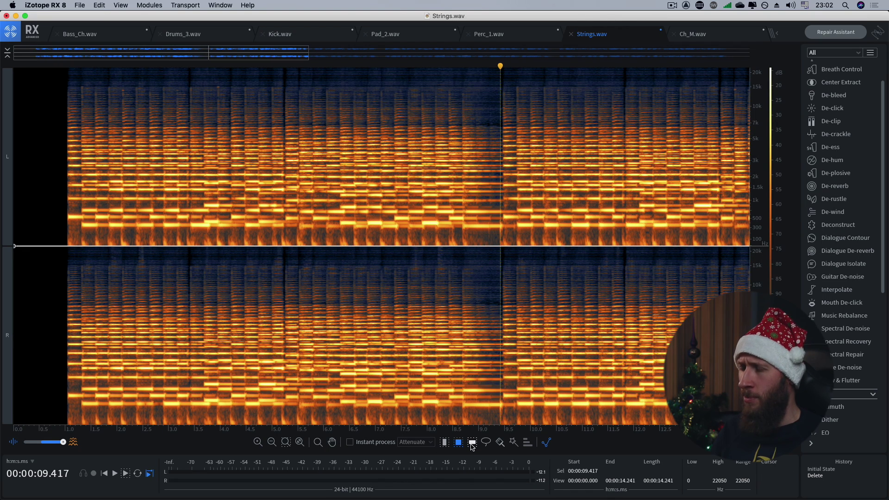
Select the band from about 15362 to 22050 Hz across the whole strings file and silence it
{"action": "left_click", "coordinate": [473, 443]}
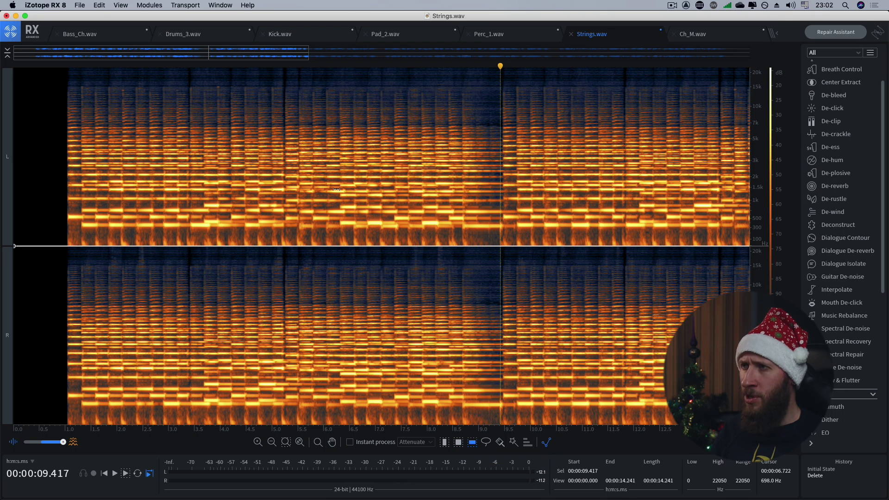
{"action": "left_click_drag", "start_coordinate": [284, 86], "coordinate": [282, 36]}
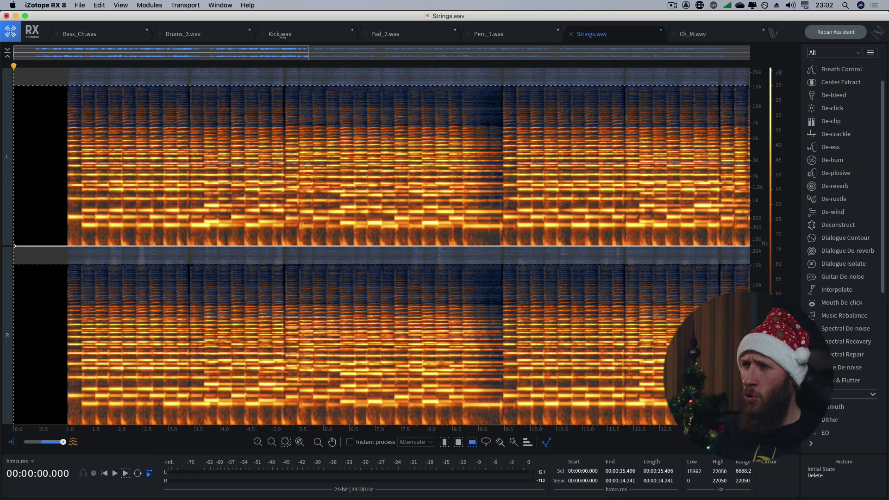
{"action": "key", "text": "BackSpace"}
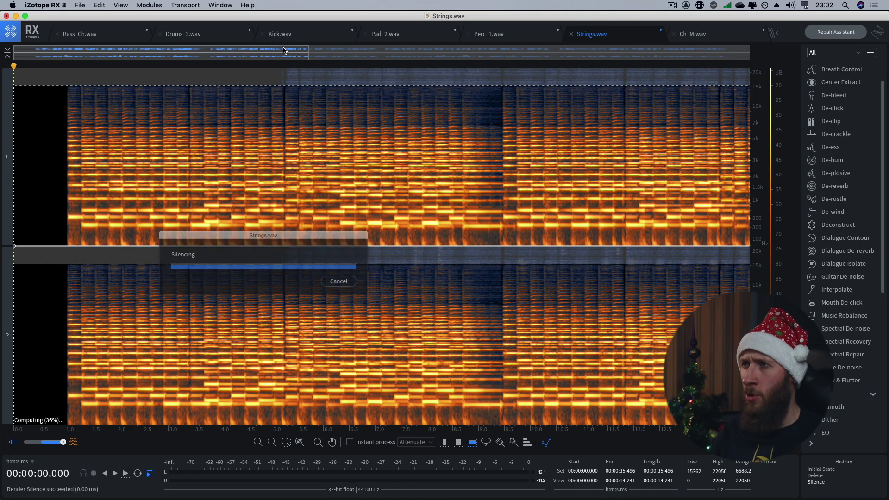
Clear the frequency selection and play the strings from 1.000 s to about 9.2 s
{"action": "left_click", "coordinate": [61, 146]}
{"action": "left_click", "coordinate": [65, 159]}
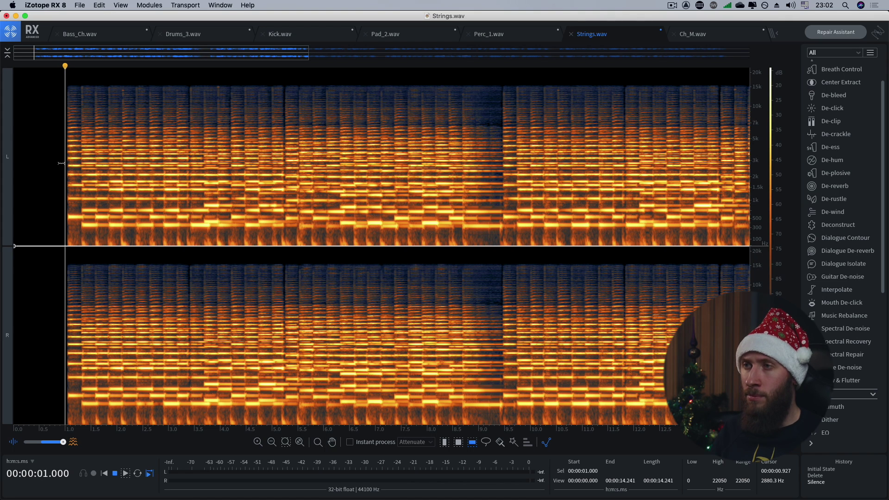
{"action": "scroll", "coordinate": [61, 162], "scroll_direction": "up", "scroll_amount": 2}
{"action": "key", "text": "space"}
{"action": "scroll", "coordinate": [61, 163], "scroll_direction": "down", "scroll_amount": 2}
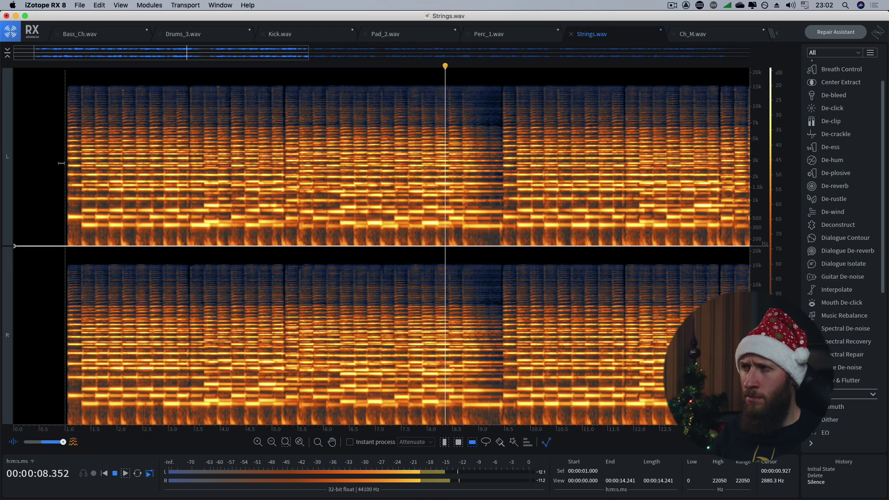
{"action": "key", "text": "space"}
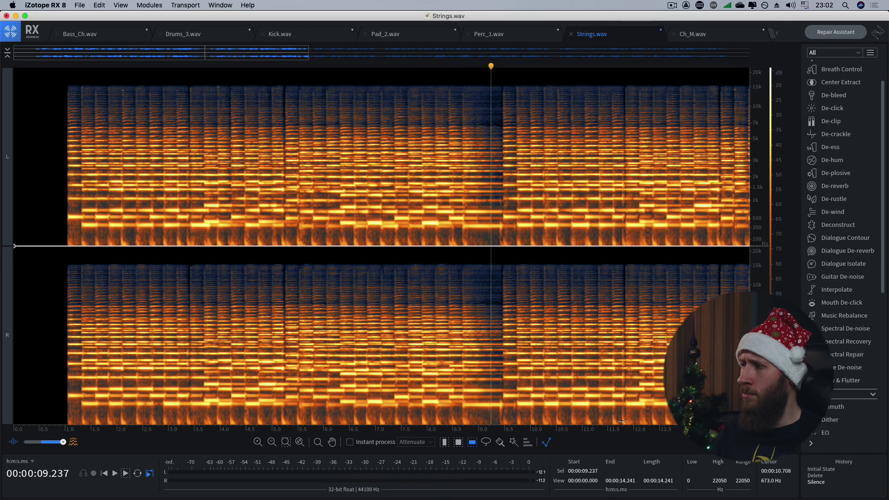
Compare the strings before and after silencing the high band by playing the Delete state and the restored Silence state
{"action": "left_click", "coordinate": [819, 476]}
{"action": "key", "text": "space"}
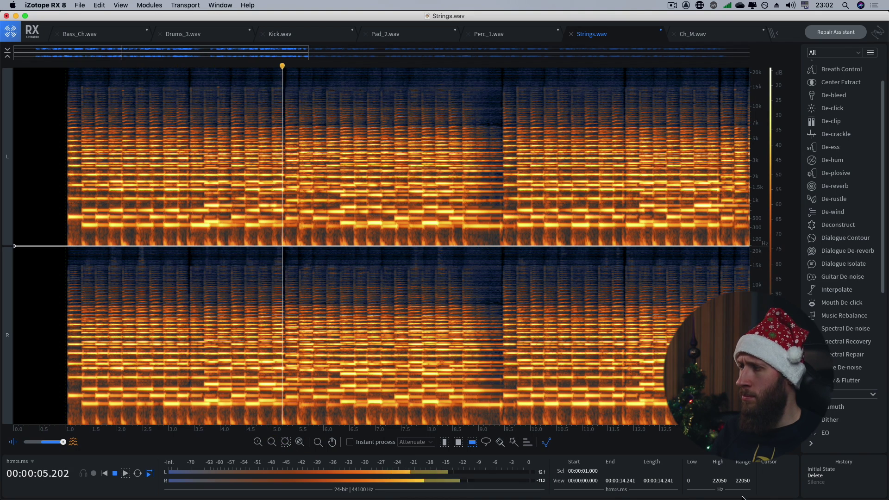
{"action": "key", "text": "space"}
{"action": "left_click", "coordinate": [816, 482]}
{"action": "key", "text": "space"}
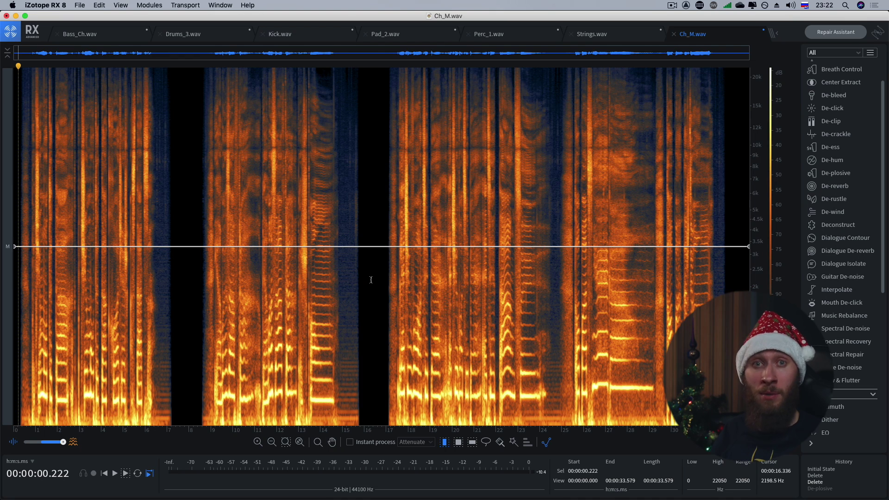
Play Ch_M.wav from 0.222 s, and render De-plosive over the whole file with sensitivity 4.1, strength 5.0 and frequency limit 200 Hz
{"action": "key", "text": "space"}
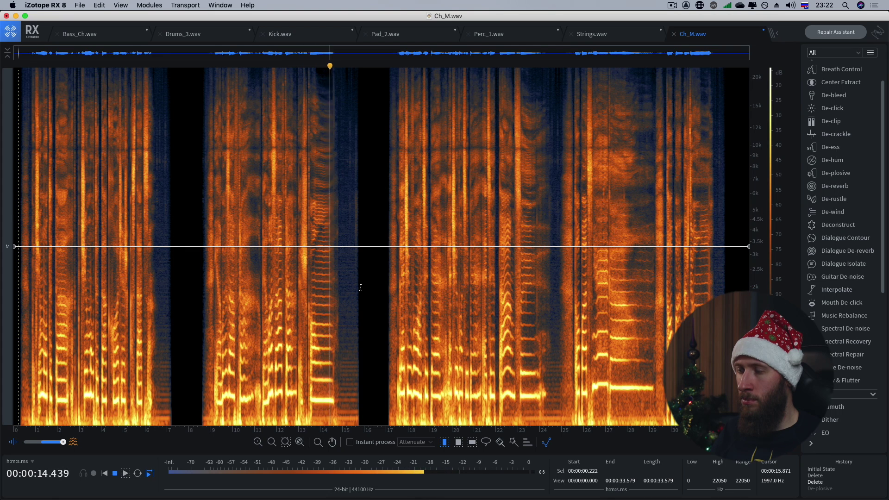
{"action": "key", "text": "space"}
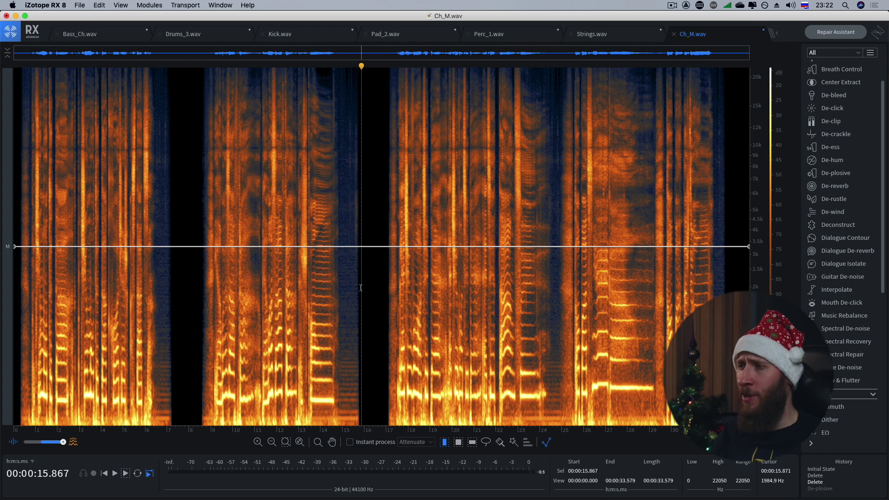
{"action": "key", "text": "super+a"}
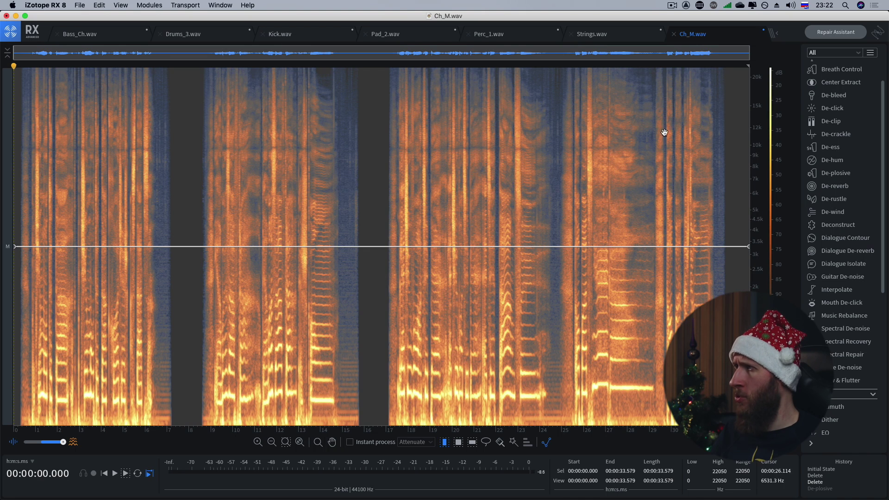
{"action": "left_click", "coordinate": [827, 175]}
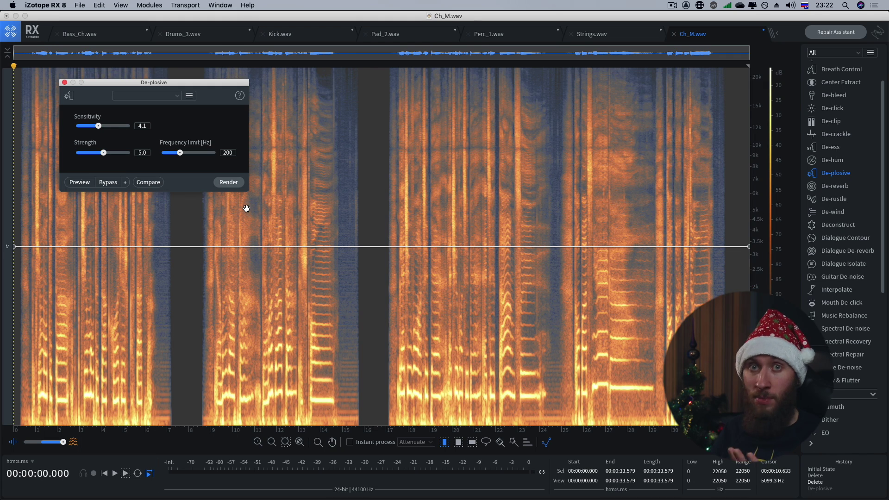
{"action": "left_click", "coordinate": [229, 183]}
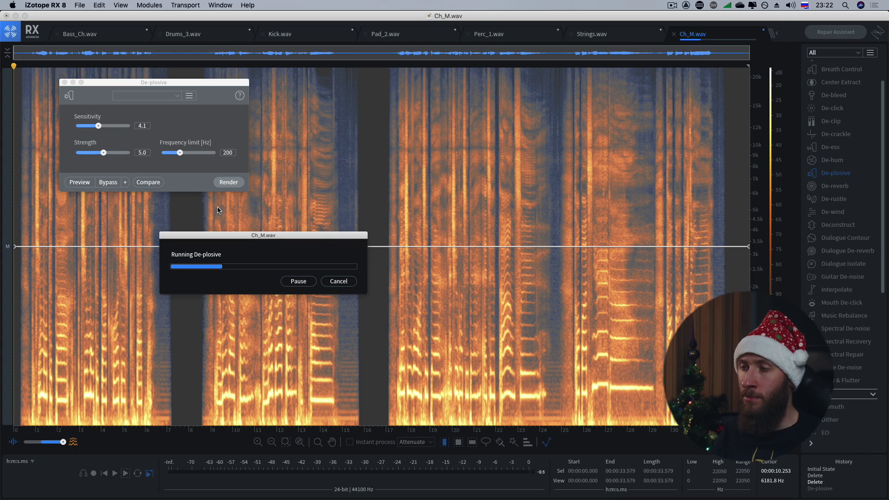
Clear the selection and play the De-plosive result from about 0.34 s to 7 s
{"action": "left_click", "coordinate": [27, 358]}
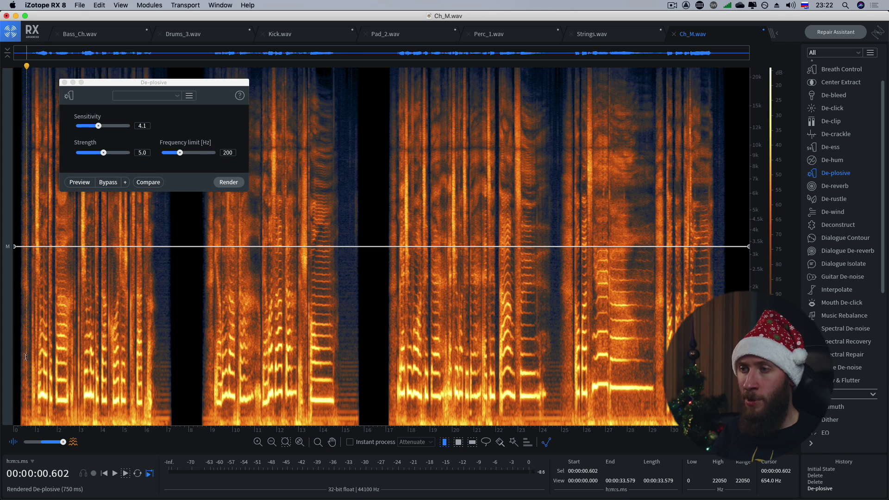
{"action": "left_click", "coordinate": [21, 353]}
{"action": "key", "text": "space"}
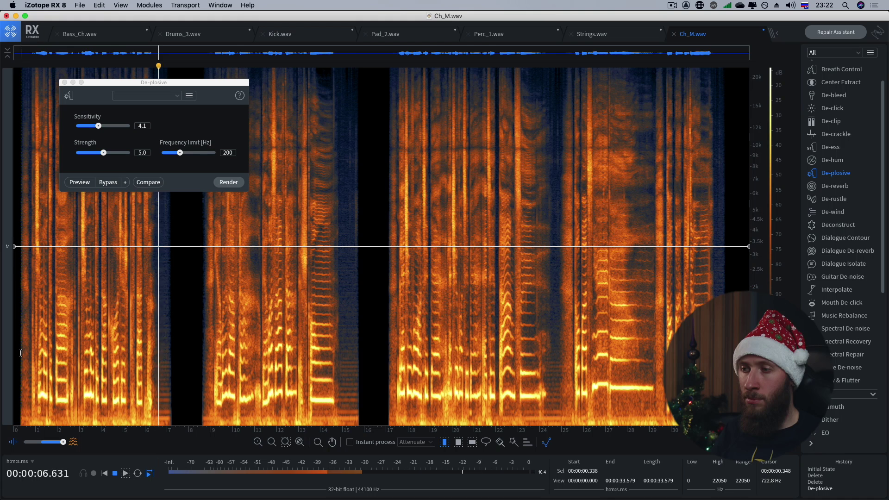
{"action": "key", "text": "space"}
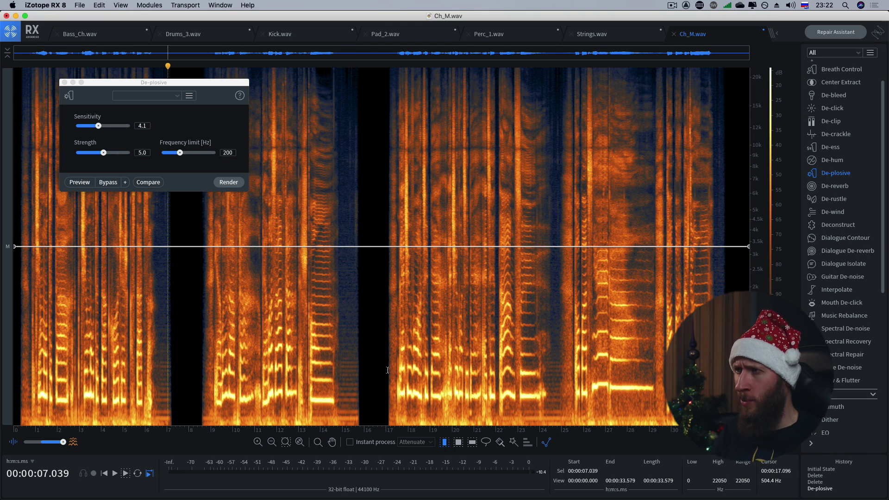
Select the noise-only tail from about 14.92 to 15.81 s, and replace the De-plosive module with De-hum
{"action": "scroll", "coordinate": [388, 371], "scroll_direction": "up", "scroll_amount": 3}
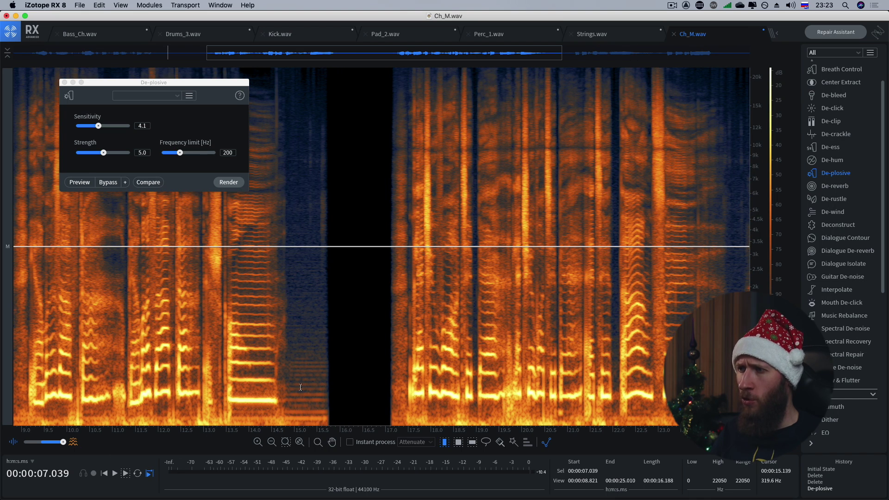
{"action": "left_click_drag", "start_coordinate": [331, 389], "coordinate": [291, 390]}
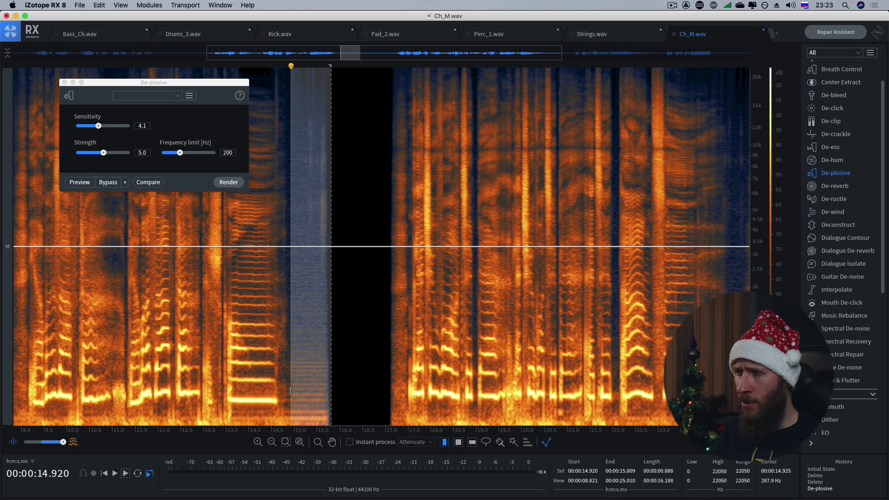
{"action": "left_click", "coordinate": [64, 82]}
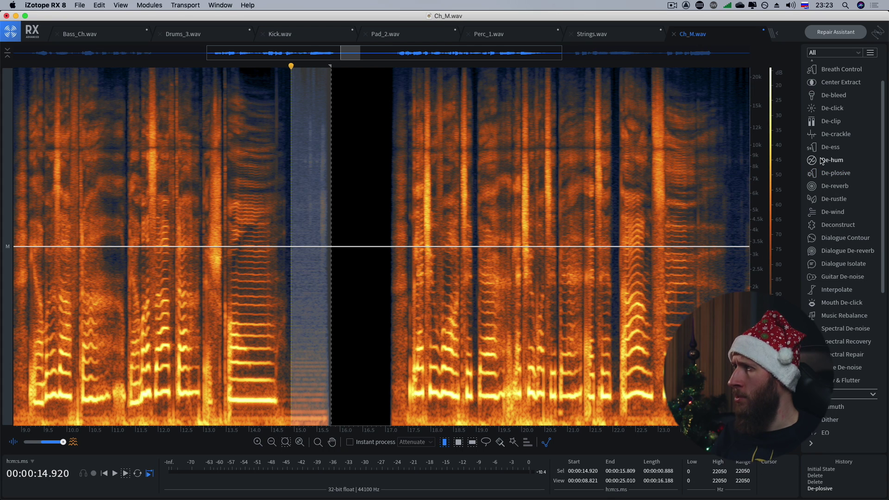
{"action": "left_click", "coordinate": [822, 160]}
{"action": "left_click_drag", "start_coordinate": [460, 54], "coordinate": [165, 72]}
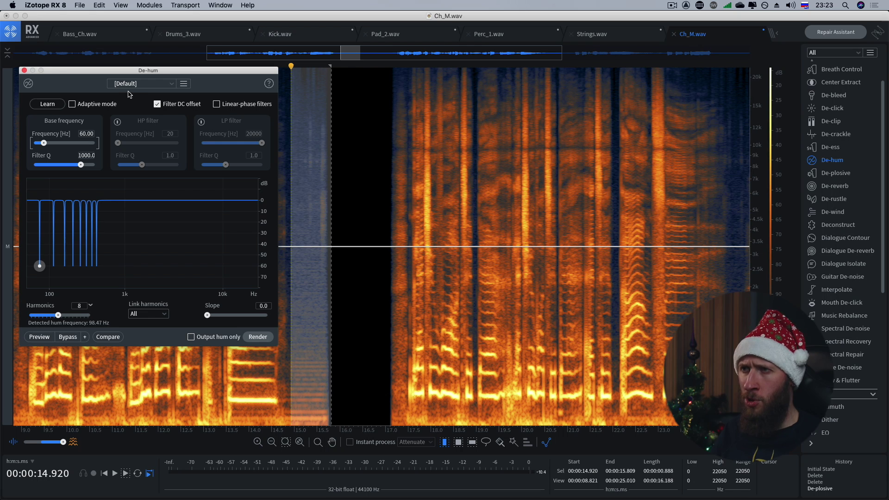
Try De-hum on the selected tail with a base frequency of 50 Hz, and undo the render
{"action": "left_click", "coordinate": [83, 135]}
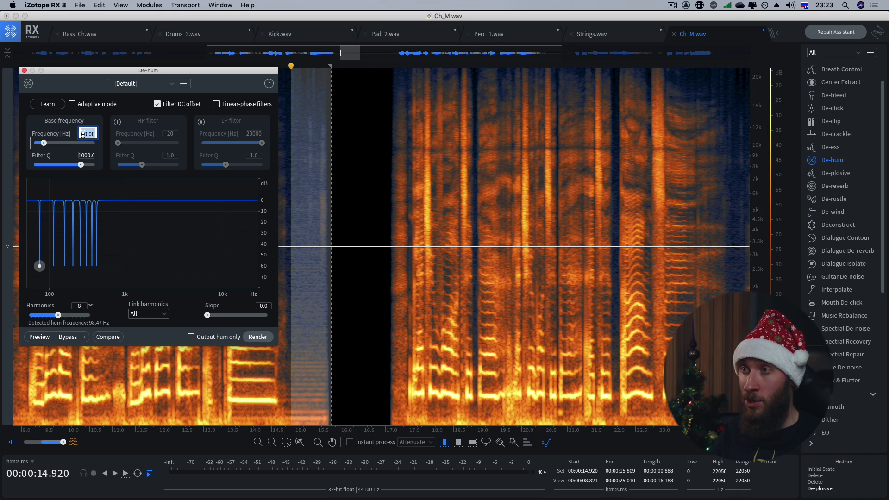
{"action": "type", "text": "50"}
{"action": "key", "text": "Return"}
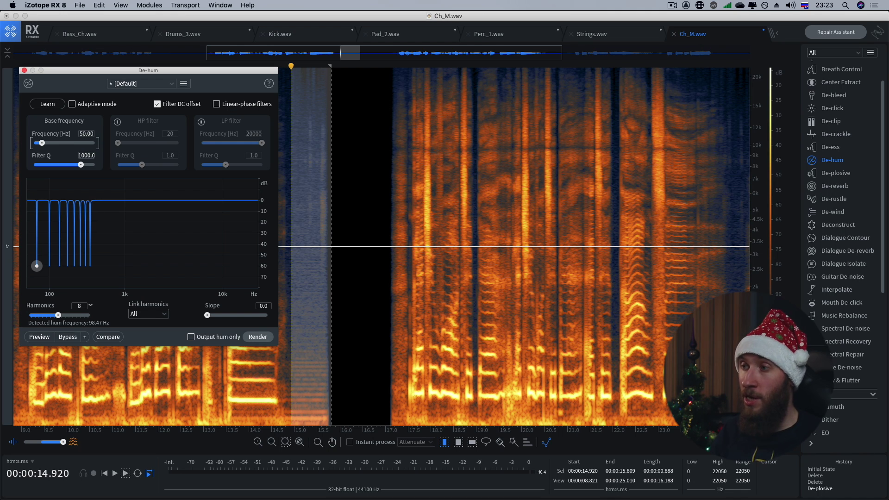
{"action": "left_click", "coordinate": [266, 342]}
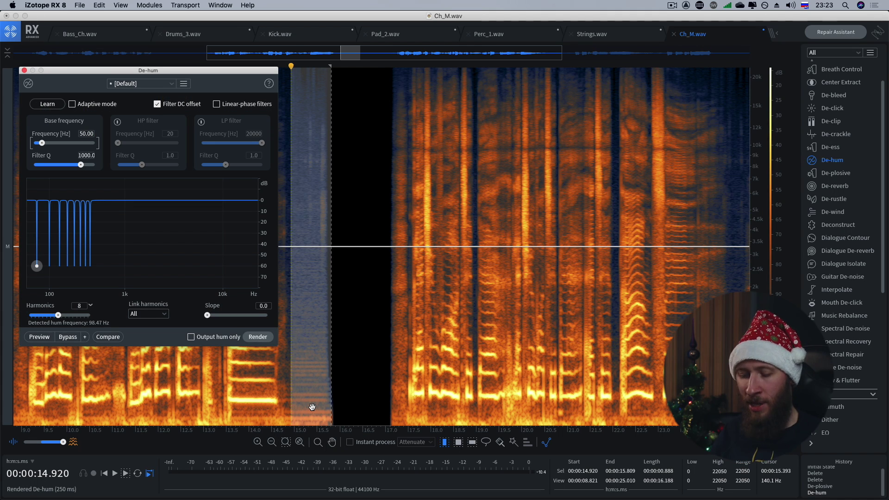
{"action": "key", "text": "super+z"}
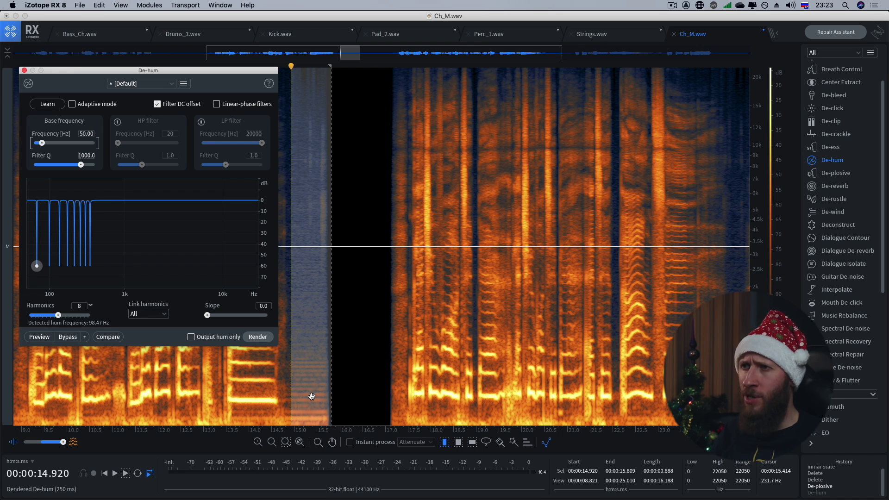
Learn the hum's base frequency from the selected tail, test-render De-hum on it and undo that render
{"action": "left_click", "coordinate": [48, 105]}
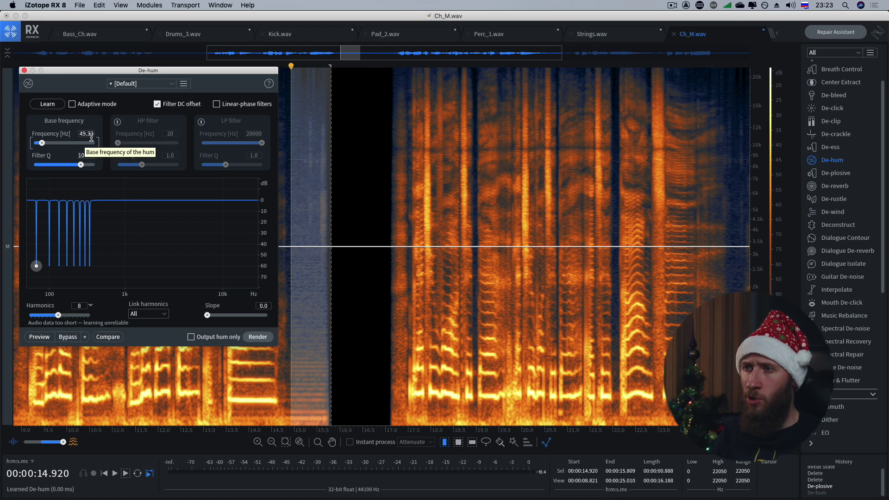
{"action": "left_click", "coordinate": [257, 337]}
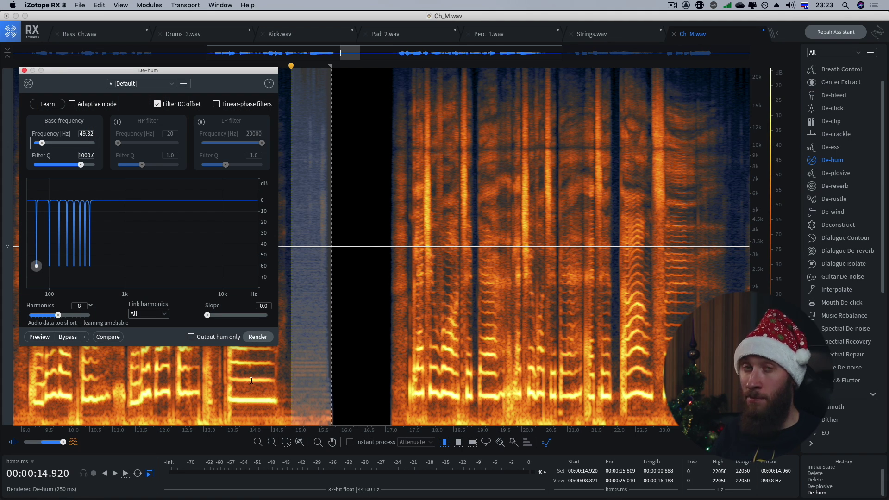
{"action": "key", "text": "super+z"}
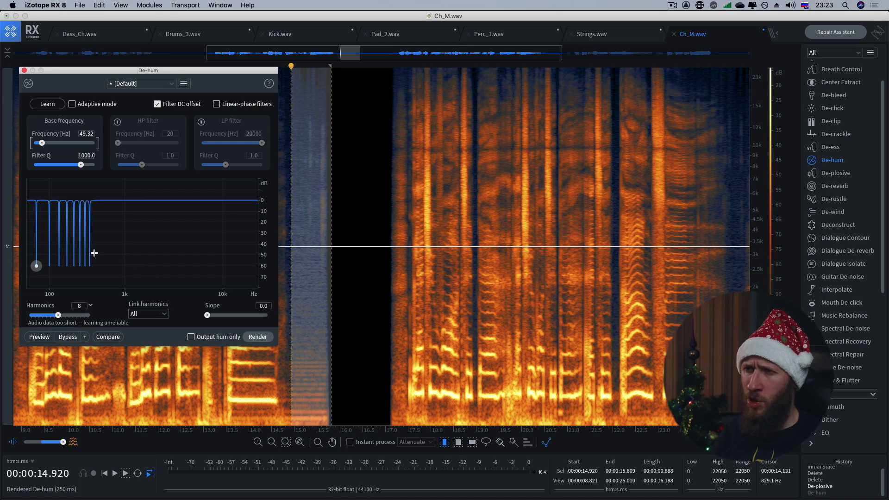
Set De-hum to 2 harmonics with a slope of 0.3 and render it over the whole Ch_M.wav file
{"action": "left_click_drag", "start_coordinate": [60, 316], "coordinate": [36, 317]}
{"action": "left_click_drag", "start_coordinate": [208, 315], "coordinate": [227, 318]}
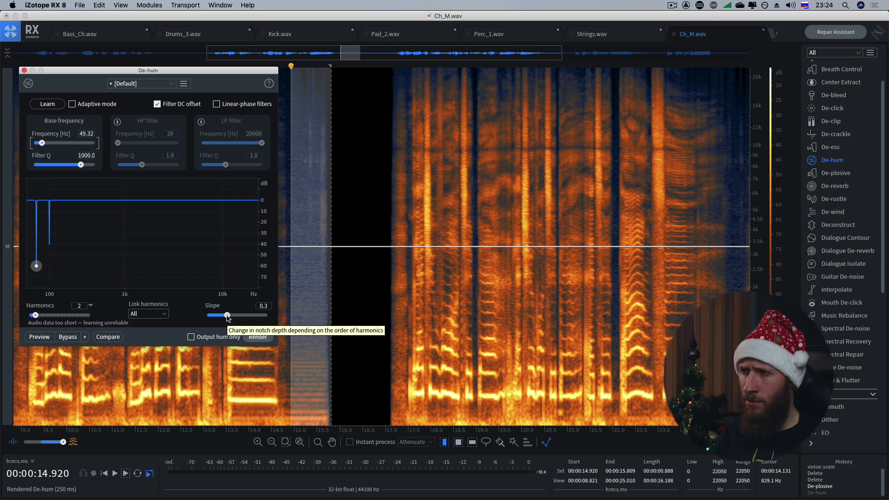
{"action": "left_click", "coordinate": [257, 337]}
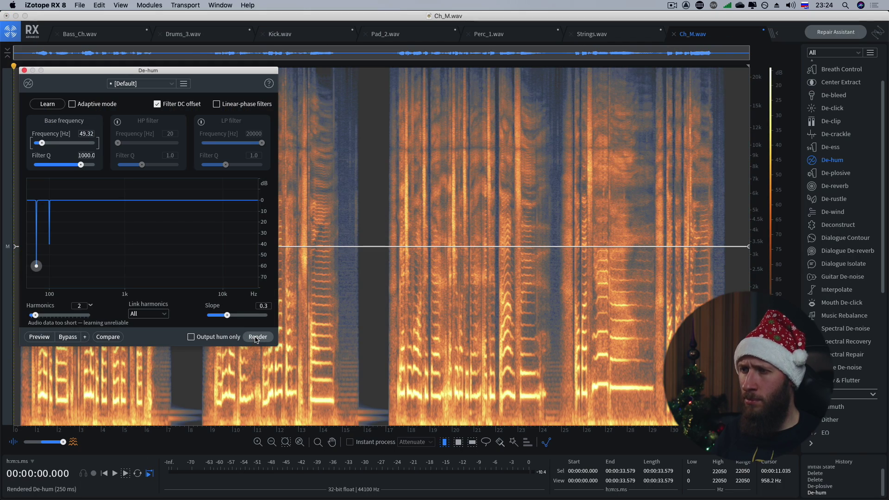
{"action": "scroll", "coordinate": [171, 376], "scroll_direction": "up", "scroll_amount": 2}
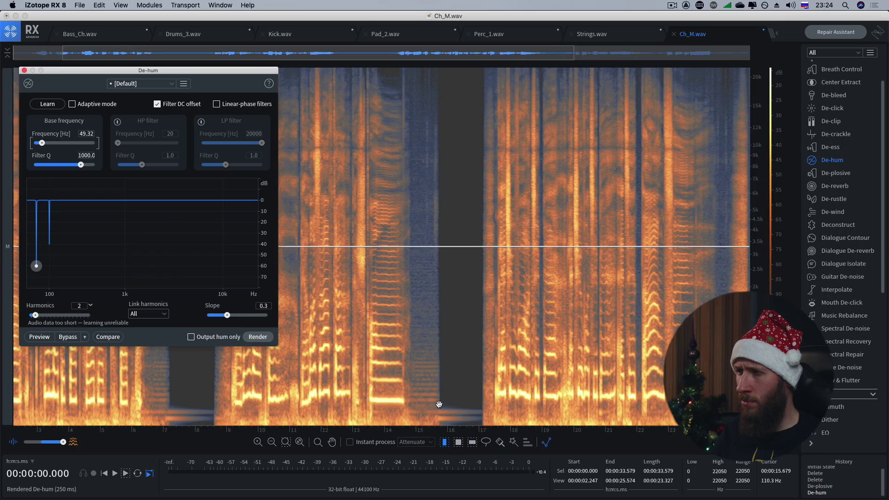
Inspect the low frequencies around the gap near 15.7 s, and undo the last De-hum render
{"action": "scroll", "coordinate": [440, 348], "scroll_direction": "up", "scroll_amount": 1}
{"action": "left_click", "coordinate": [412, 366]}
{"action": "scroll", "coordinate": [333, 415], "scroll_direction": "down", "scroll_amount": 1}
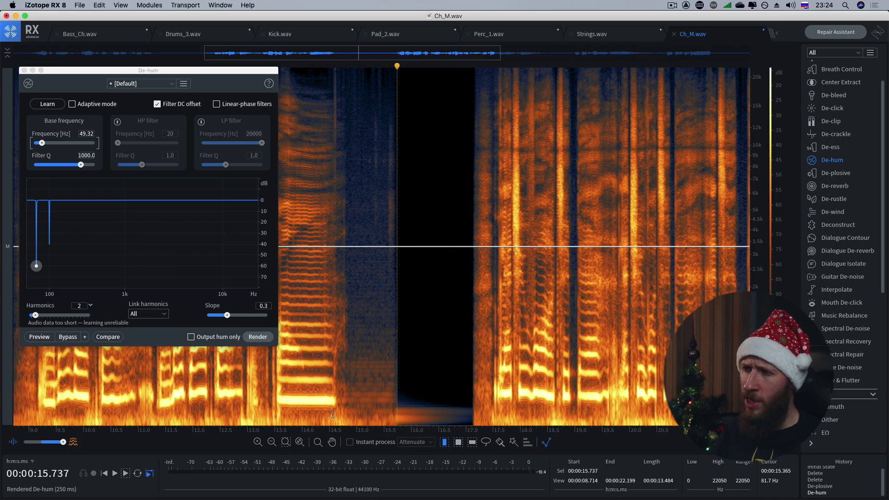
{"action": "scroll", "coordinate": [357, 412], "scroll_direction": "down", "scroll_amount": 1}
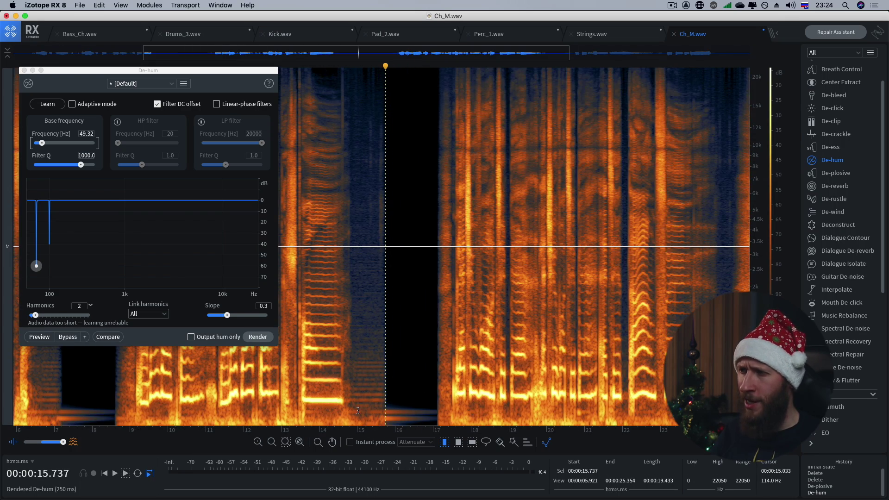
{"action": "key", "text": "super+z"}
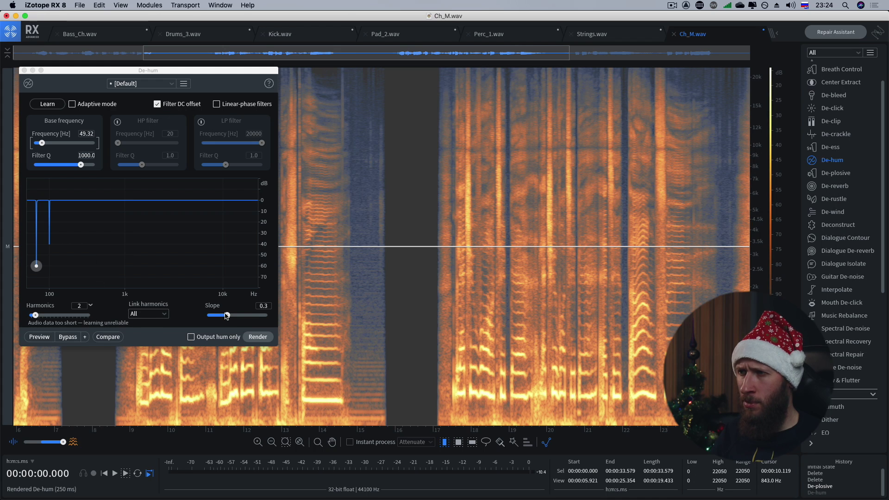
Set De-hum to a slope of 0.0 with 4 harmonics and render it over the whole vocal file
{"action": "left_click_drag", "start_coordinate": [227, 316], "coordinate": [207, 316]}
{"action": "left_click_drag", "start_coordinate": [35, 316], "coordinate": [43, 317]}
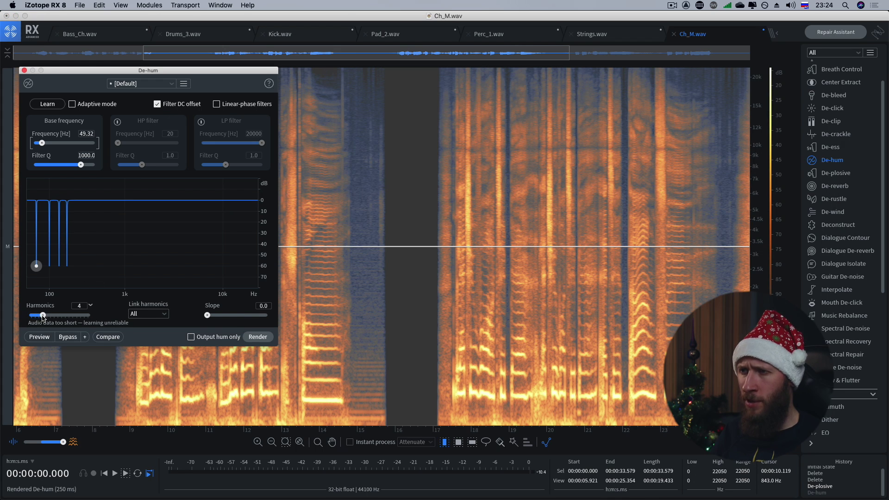
{"action": "scroll", "coordinate": [223, 370], "scroll_direction": "down", "scroll_amount": 2}
{"action": "left_click", "coordinate": [258, 337]}
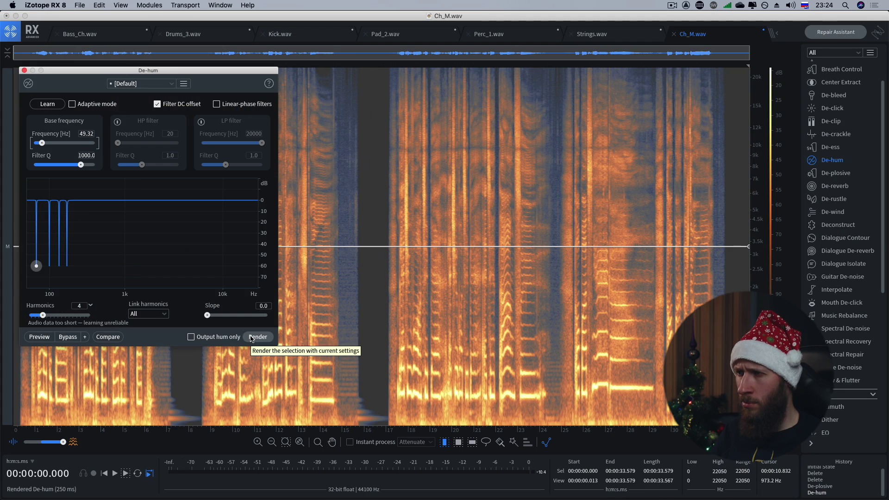
Audition the rendered vocal from about 0.3 s through the end of the first phrase
{"action": "left_click", "coordinate": [55, 400]}
{"action": "left_click", "coordinate": [20, 393]}
{"action": "key", "text": "space"}
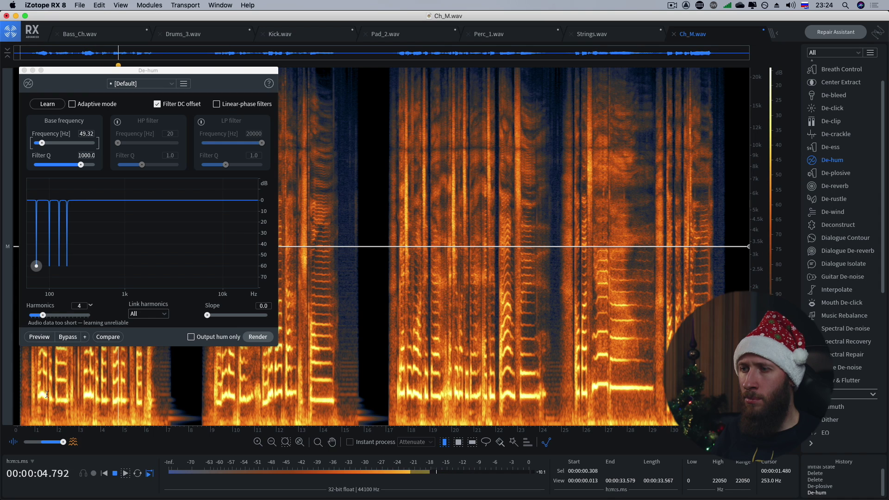
{"action": "key", "text": "space"}
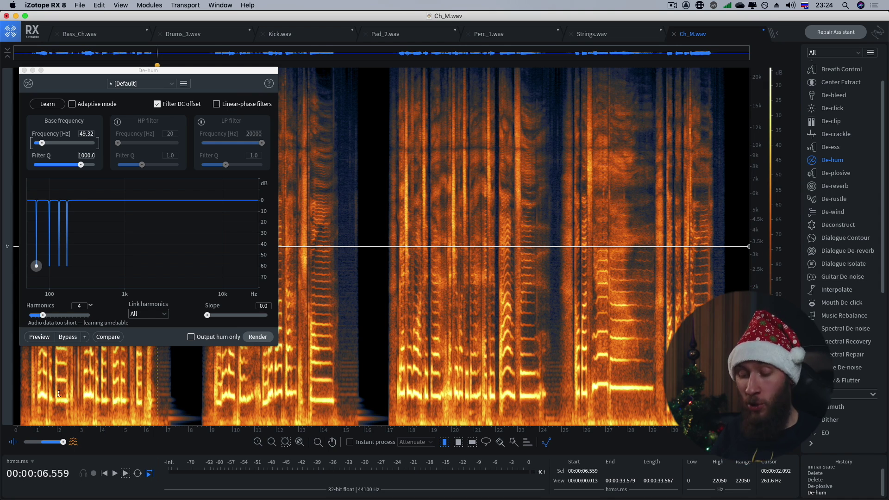
Undo the 4-harmonic De-hum render, reduce the harmonics to 2 and render the whole file again
{"action": "key", "text": "super+z"}
{"action": "left_click_drag", "start_coordinate": [44, 317], "coordinate": [35, 316]}
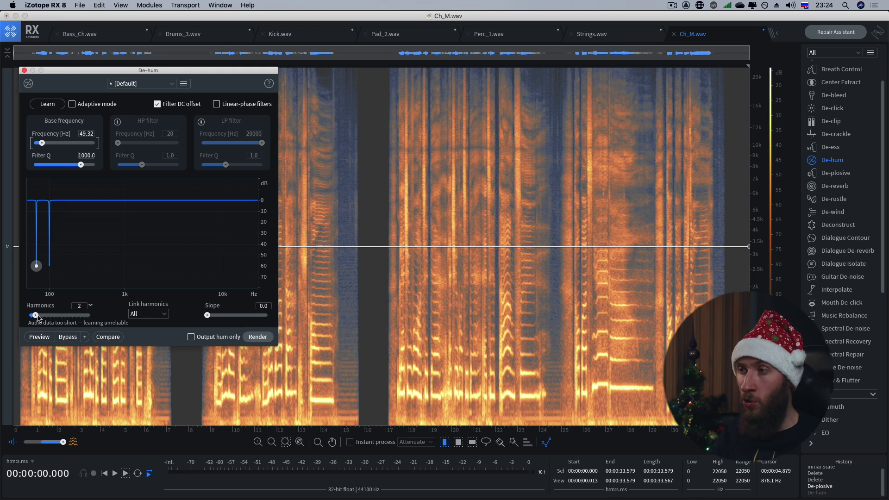
{"action": "left_click", "coordinate": [258, 337]}
Listen to the newly rendered vocal from the beginning to about 8 s and examine its low frequencies in the first gap
{"action": "key", "text": "space"}
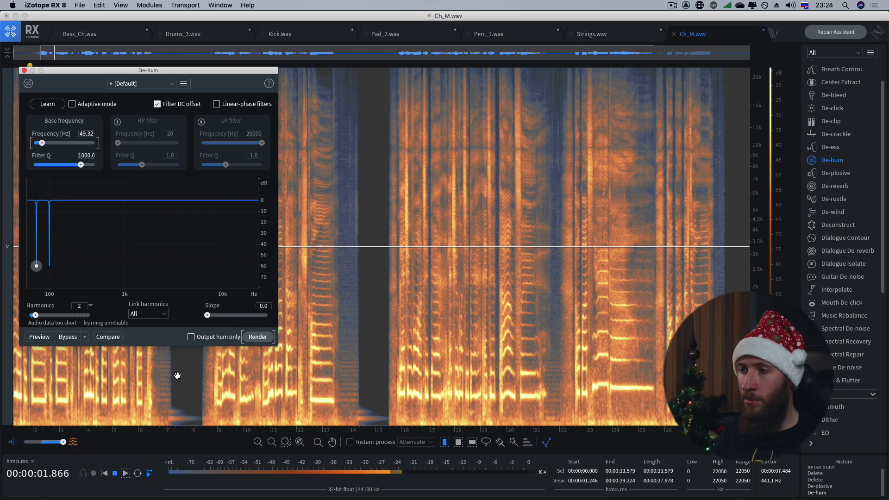
{"action": "scroll", "coordinate": [167, 375], "scroll_direction": "up", "scroll_amount": 3}
{"action": "scroll", "coordinate": [178, 376], "scroll_direction": "up", "scroll_amount": 3}
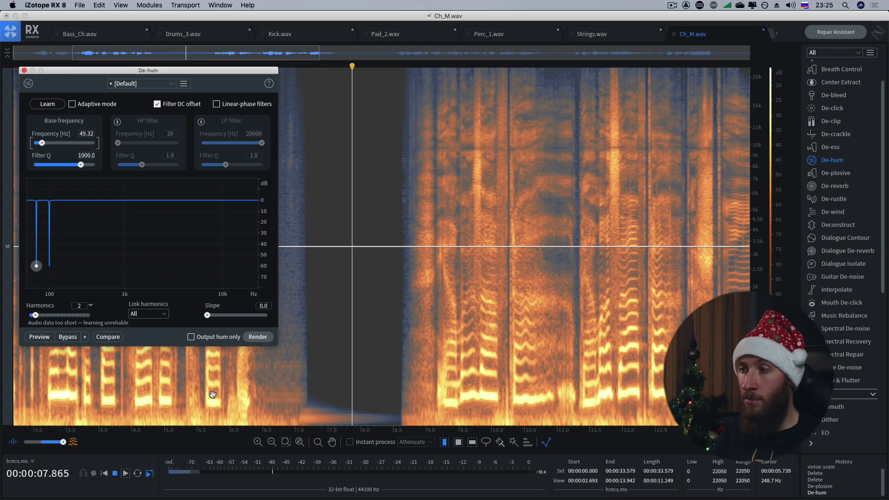
{"action": "key", "text": "space"}
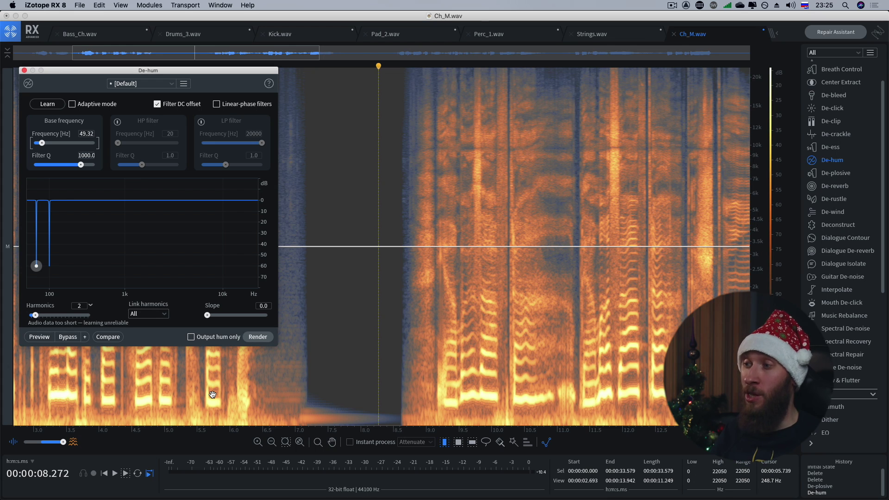
{"action": "scroll", "coordinate": [213, 395], "scroll_direction": "down", "scroll_amount": 5}
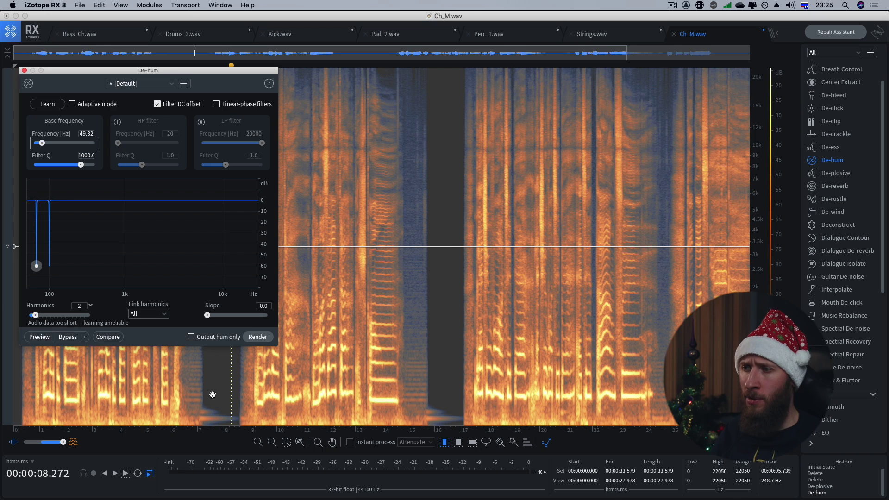
{"action": "scroll", "coordinate": [213, 394], "scroll_direction": "down", "scroll_amount": 1}
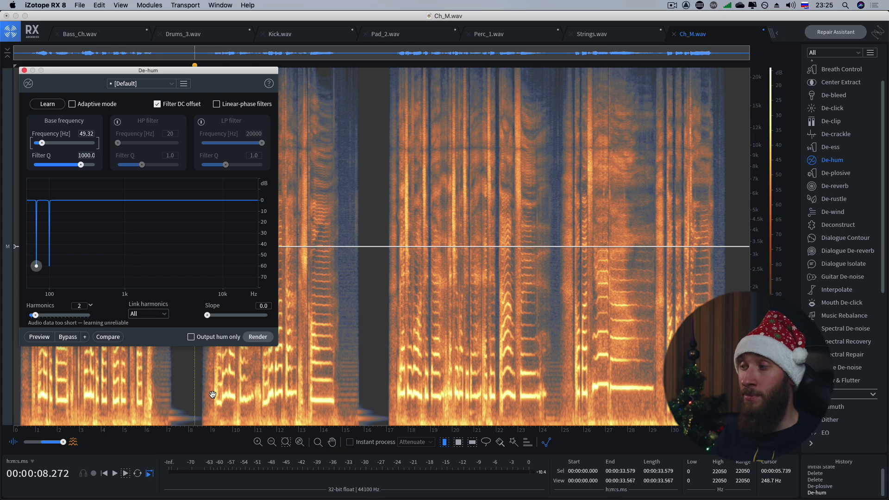
Revert to the history state before De-plosive, audition the vocal from about 0.3 s, and close the De-hum module
{"action": "left_click", "coordinate": [823, 480]}
{"action": "left_click", "coordinate": [20, 404]}
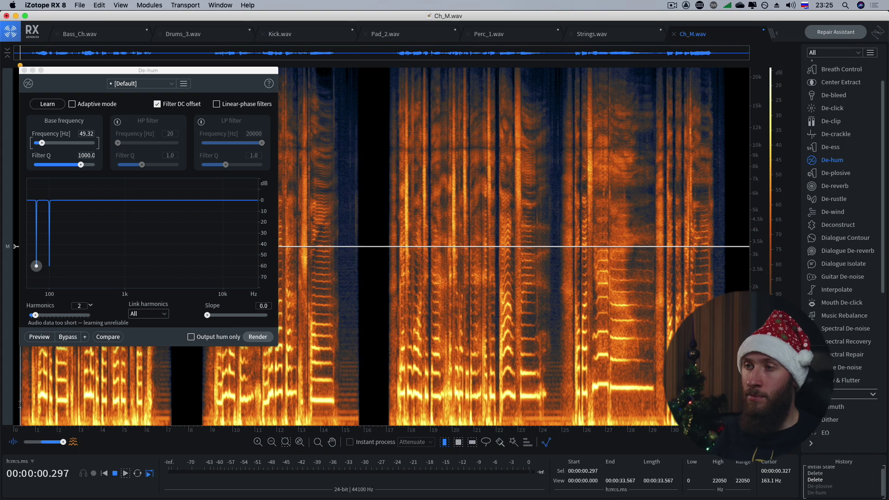
{"action": "key", "text": "space"}
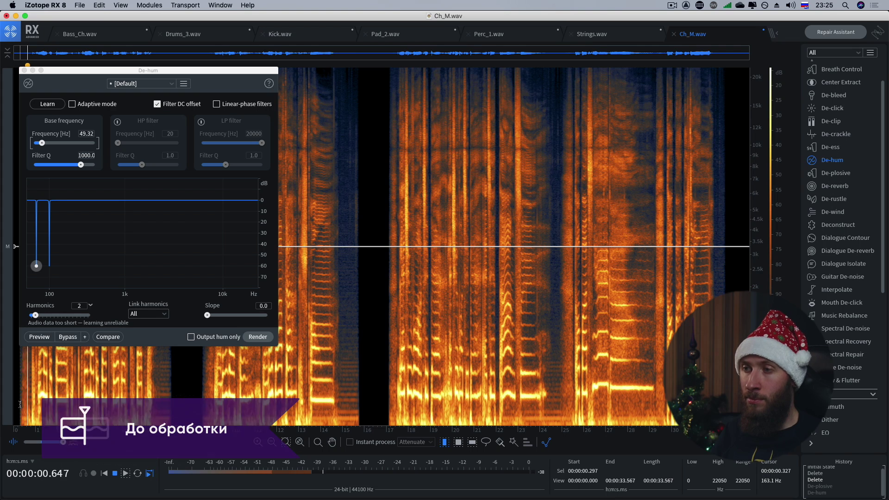
{"action": "left_click", "coordinate": [24, 71]}
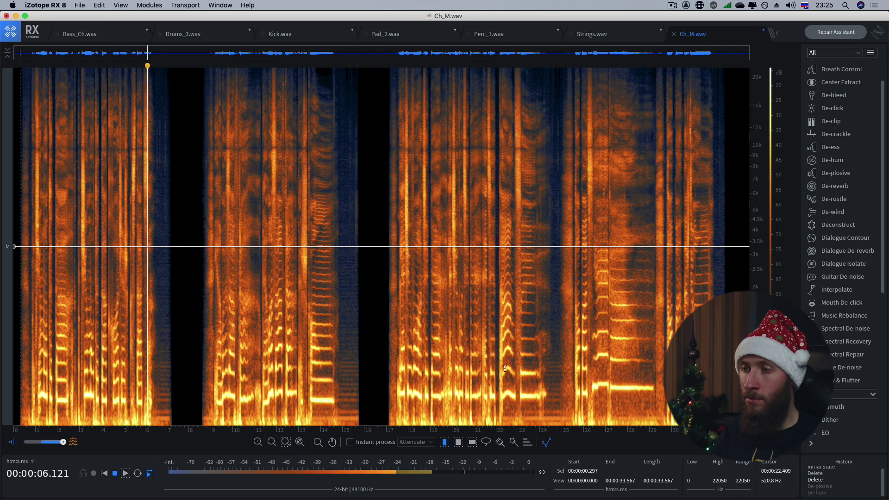
{"action": "key", "text": "space"}
Redo the De-plosive and De-hum processing, and play the processed vocal from the start for comparison
{"action": "key", "text": "super+shift+z"}
{"action": "key", "text": "super+shift+z"}
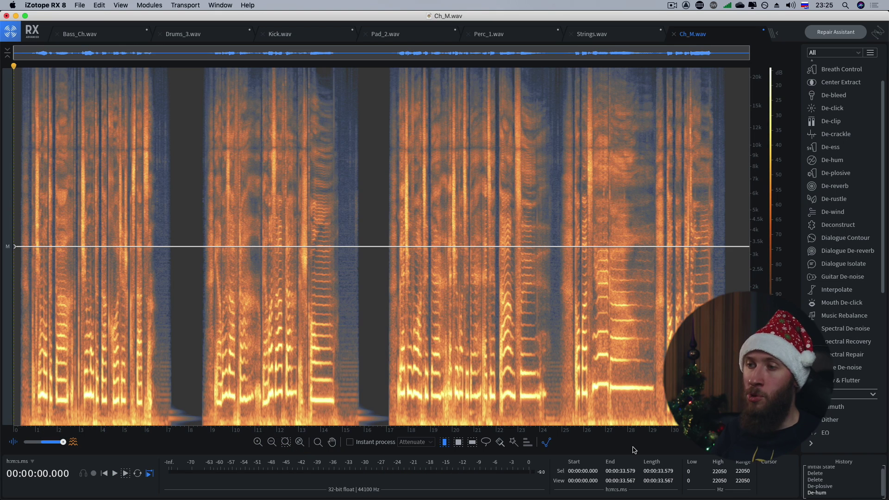
{"action": "key", "text": "space"}
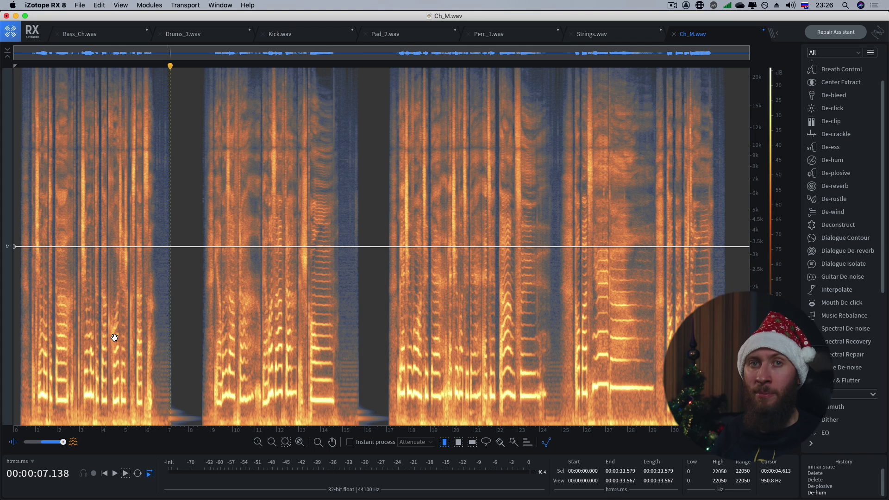
{"action": "left_click", "coordinate": [116, 341]}
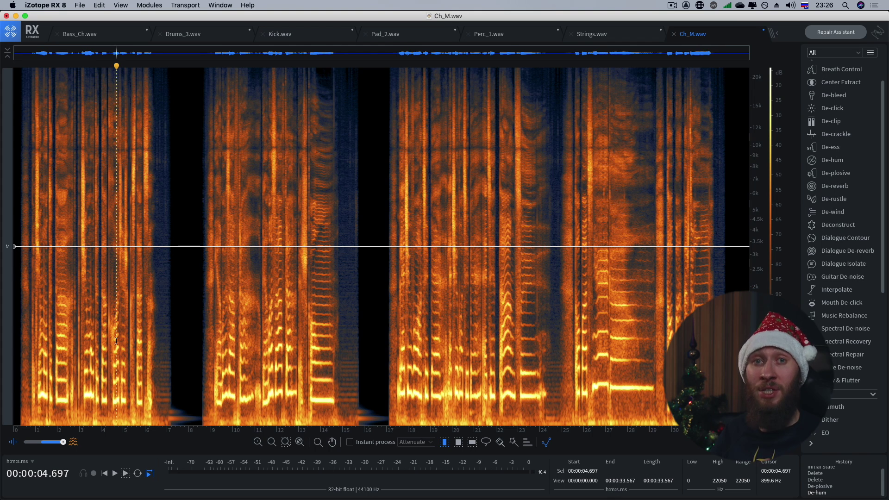